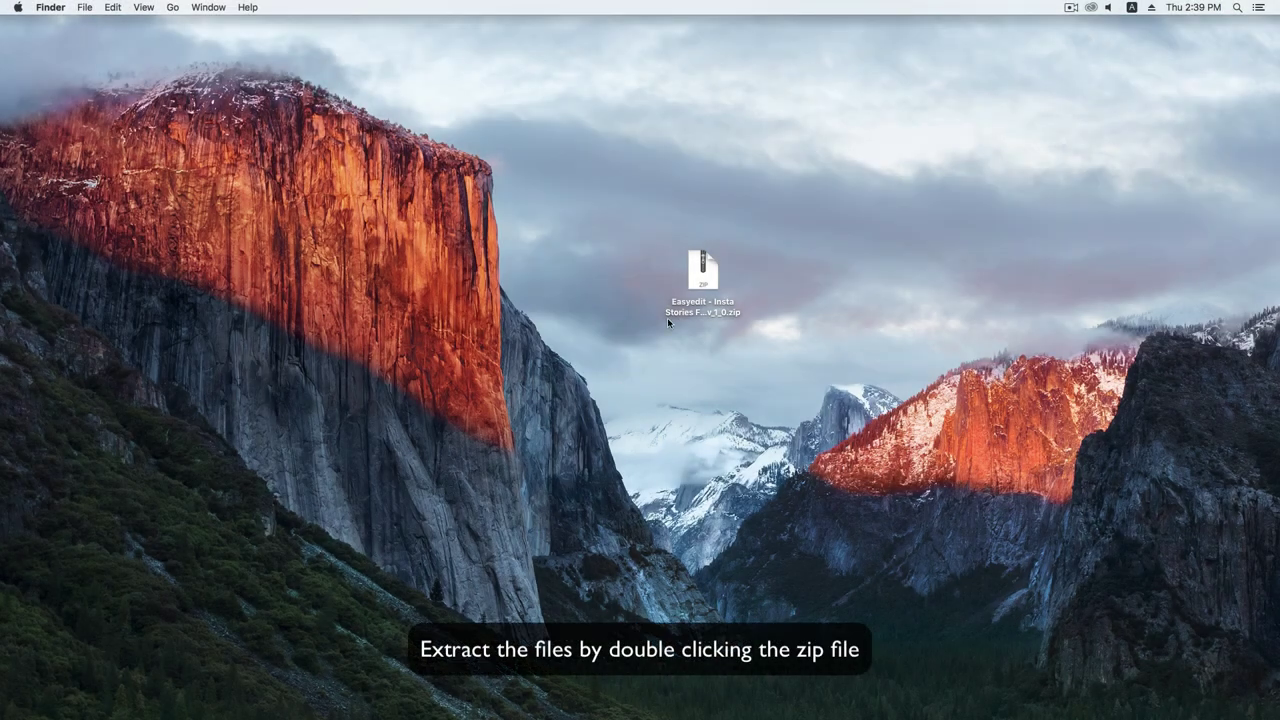
Extract the Insta Stories zip into the 'Easyedit - Insta Stories FCPX v_1_0' folder and select it
{"action": "double_click", "coordinate": [696, 287]}
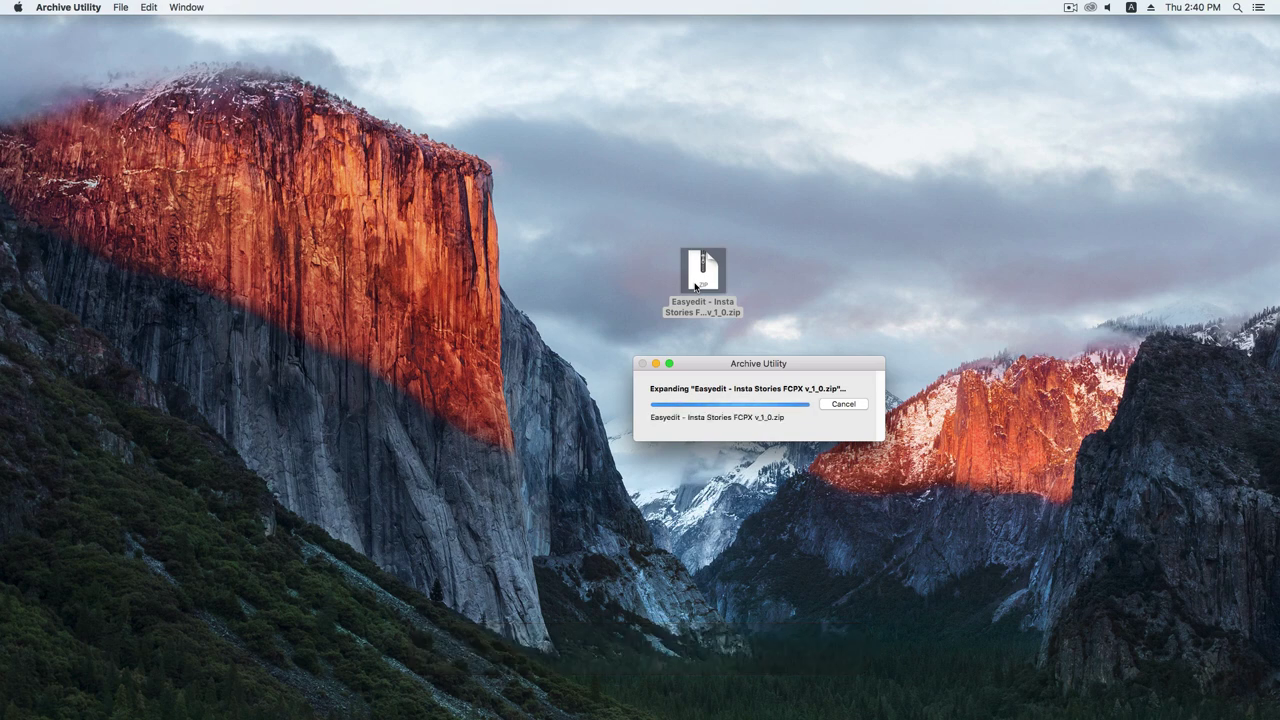
{"action": "left_click_drag", "start_coordinate": [696, 287], "coordinate": [623, 267]}
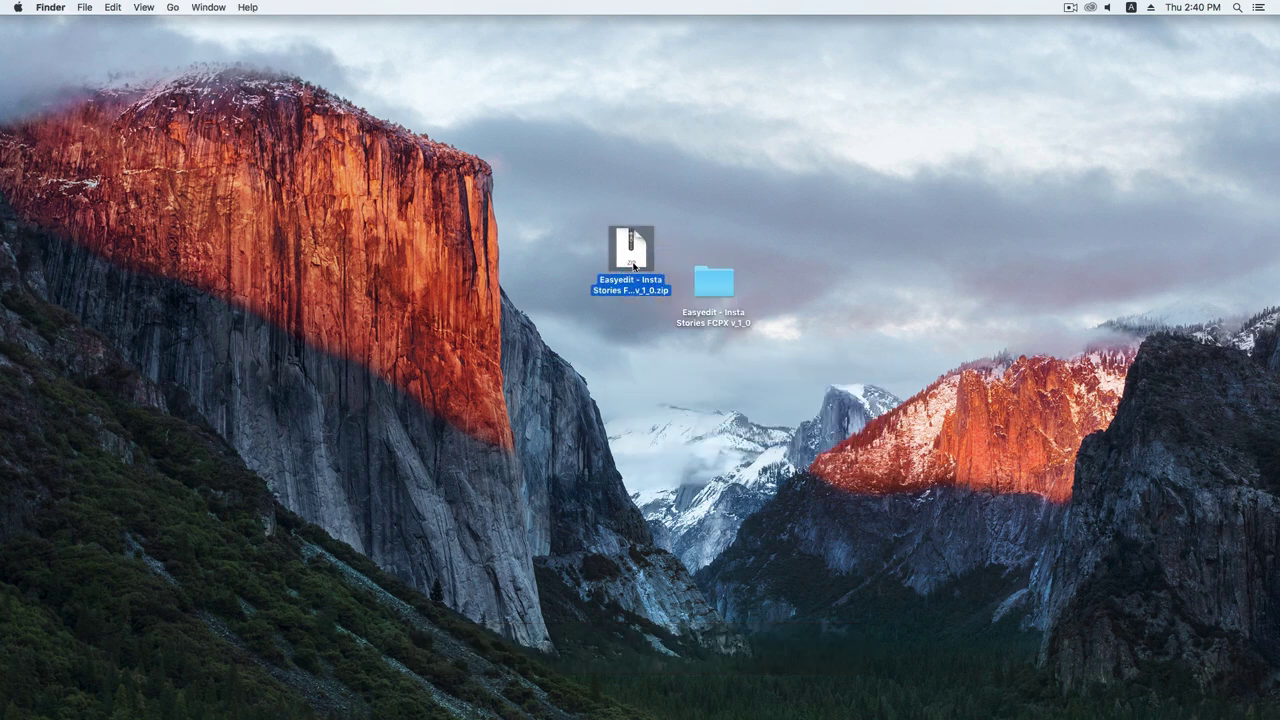
{"action": "left_click", "coordinate": [720, 283]}
Check the extracted folder, then browse Home > Movies > Motion Templates > Titles in Finder
{"action": "double_click", "coordinate": [720, 283]}
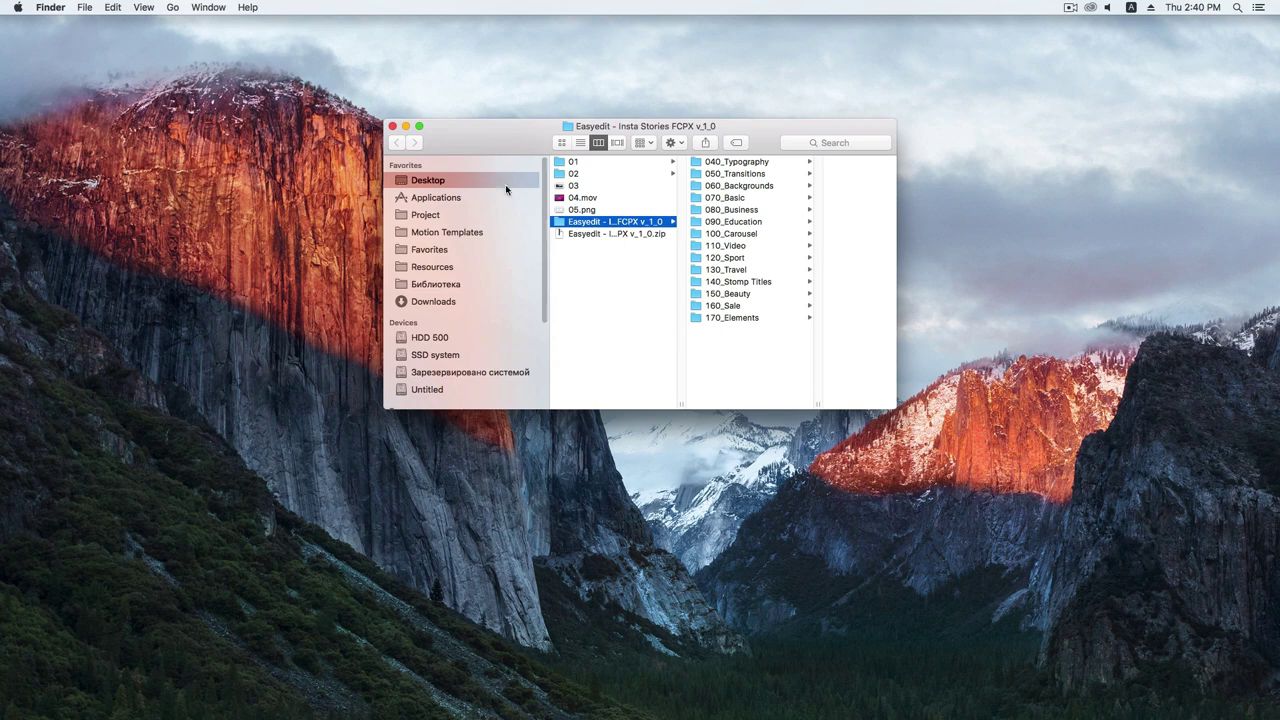
{"action": "left_click", "coordinate": [392, 126]}
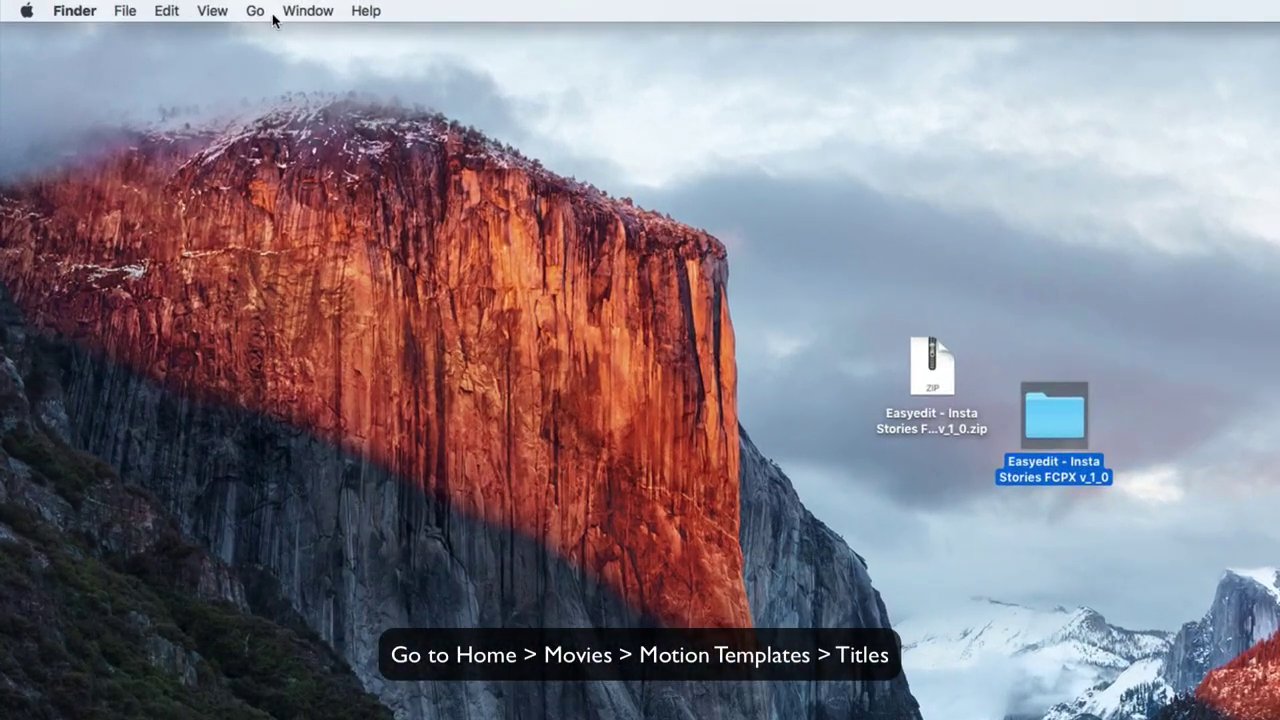
{"action": "left_click", "coordinate": [262, 14]}
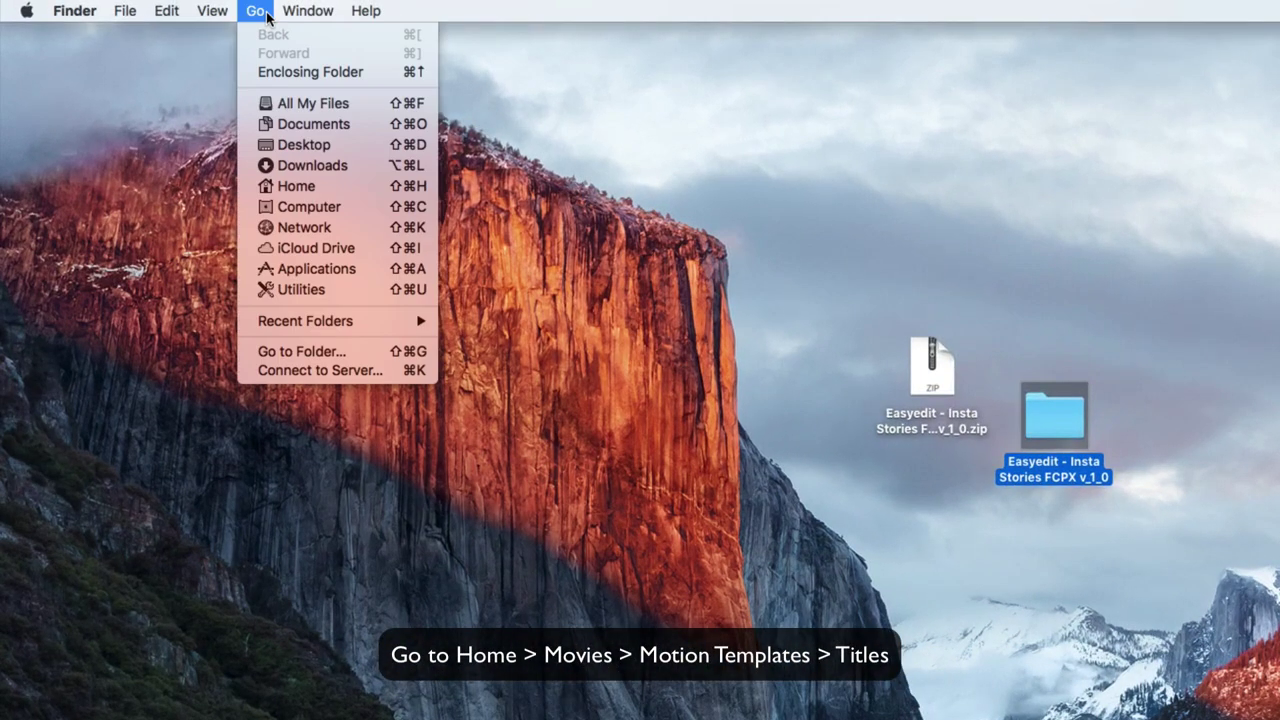
{"action": "left_click", "coordinate": [288, 184]}
{"action": "left_click", "coordinate": [706, 257]}
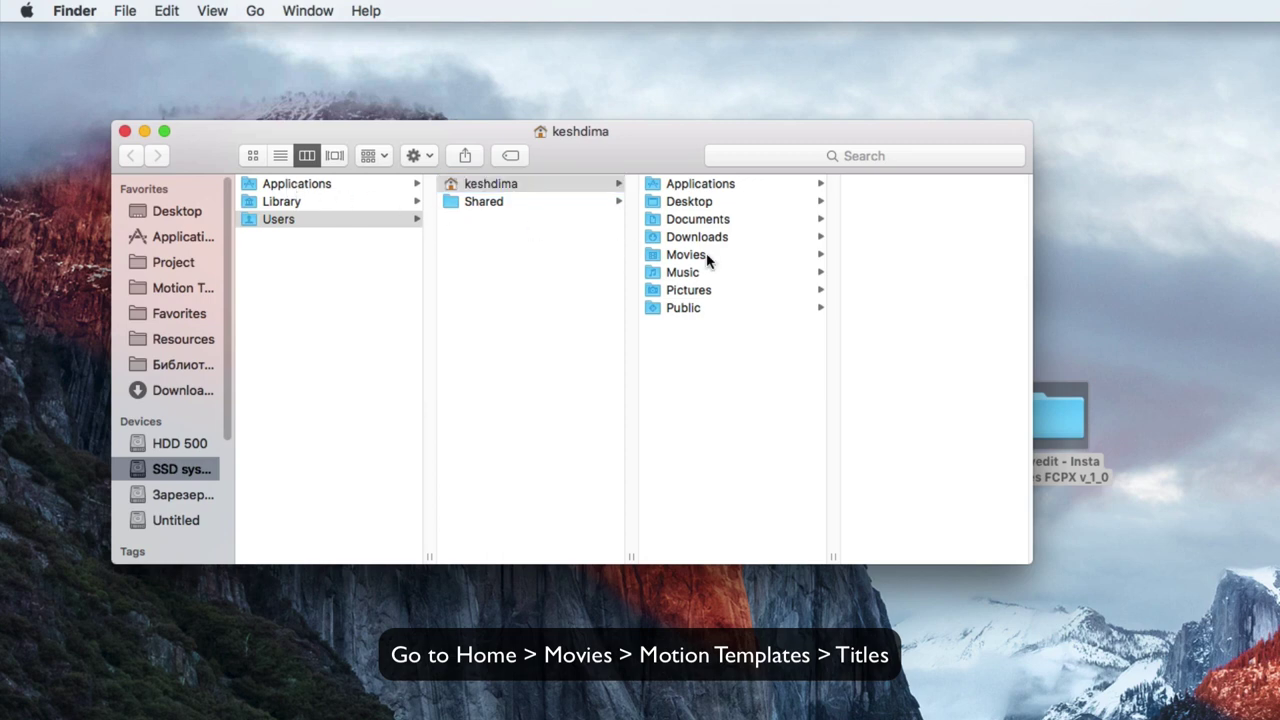
{"action": "left_click", "coordinate": [912, 202]}
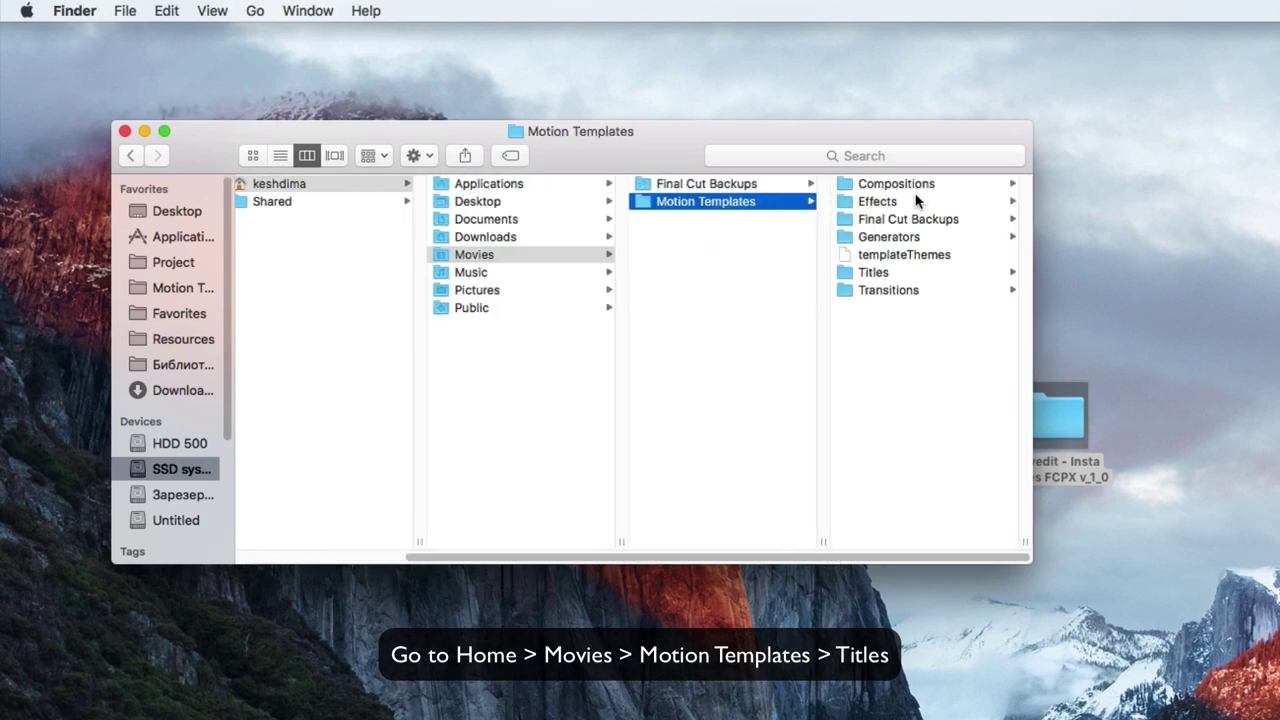
{"action": "left_click", "coordinate": [918, 273]}
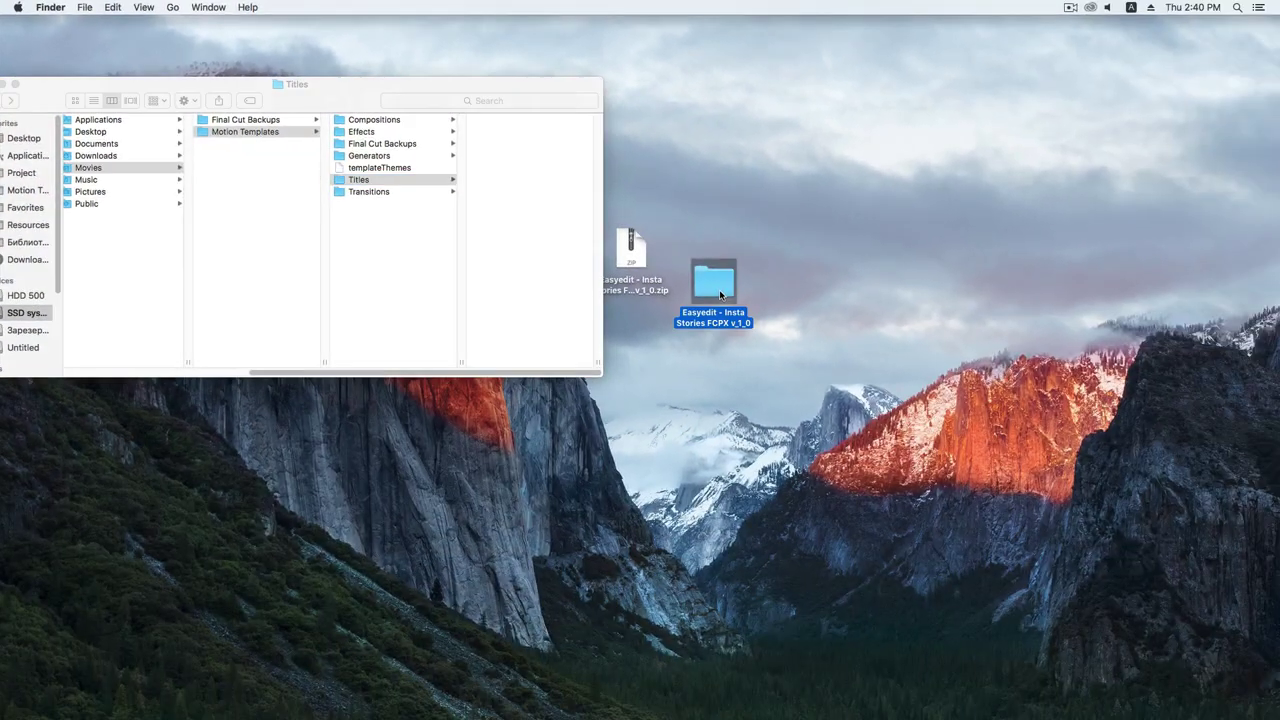
Copy the Easyedit folder and paste it into the Motion Templates Titles folder
{"action": "double_click", "coordinate": [710, 288]}
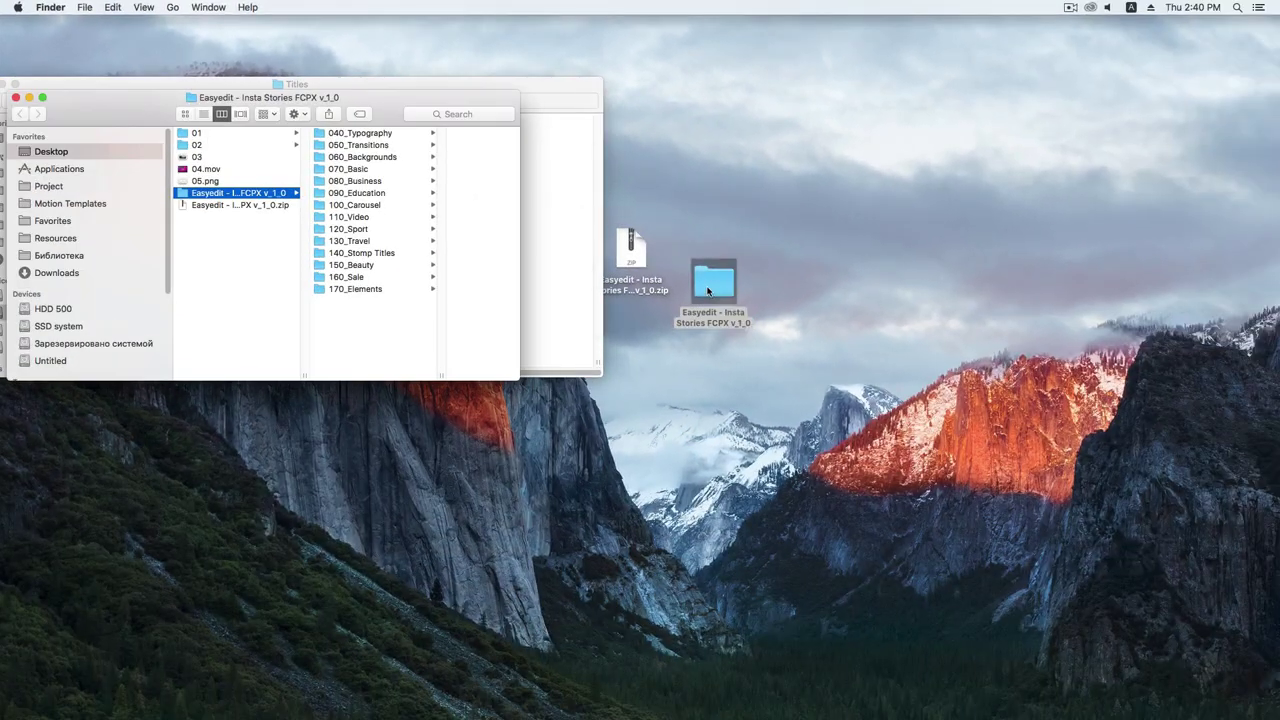
{"action": "left_click_drag", "start_coordinate": [376, 97], "coordinate": [731, 364]}
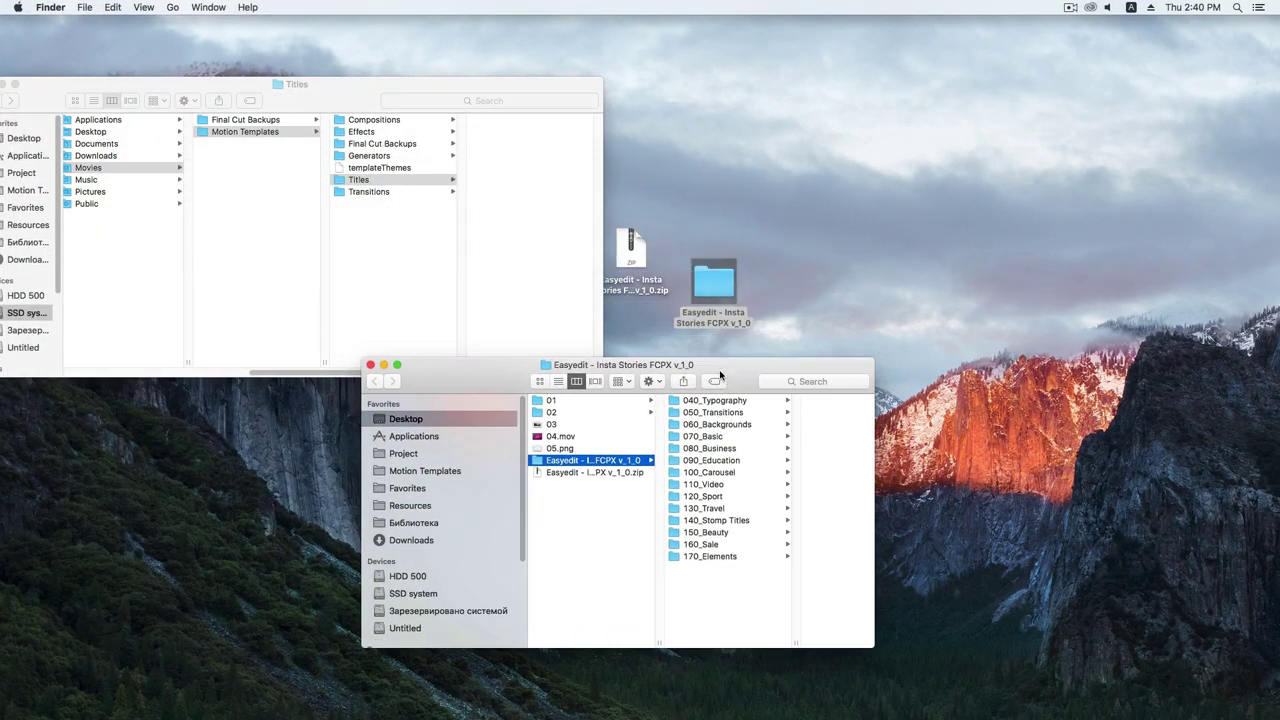
{"action": "right_click", "coordinate": [574, 461]}
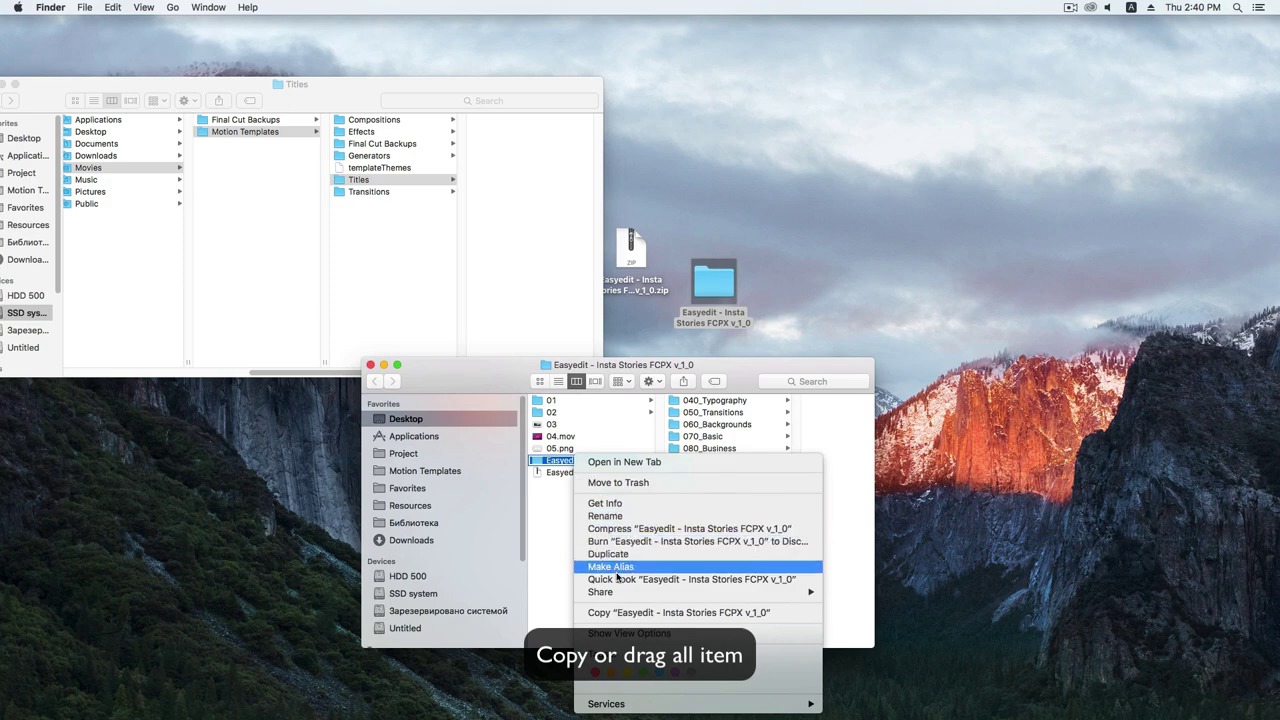
{"action": "left_click", "coordinate": [600, 612]}
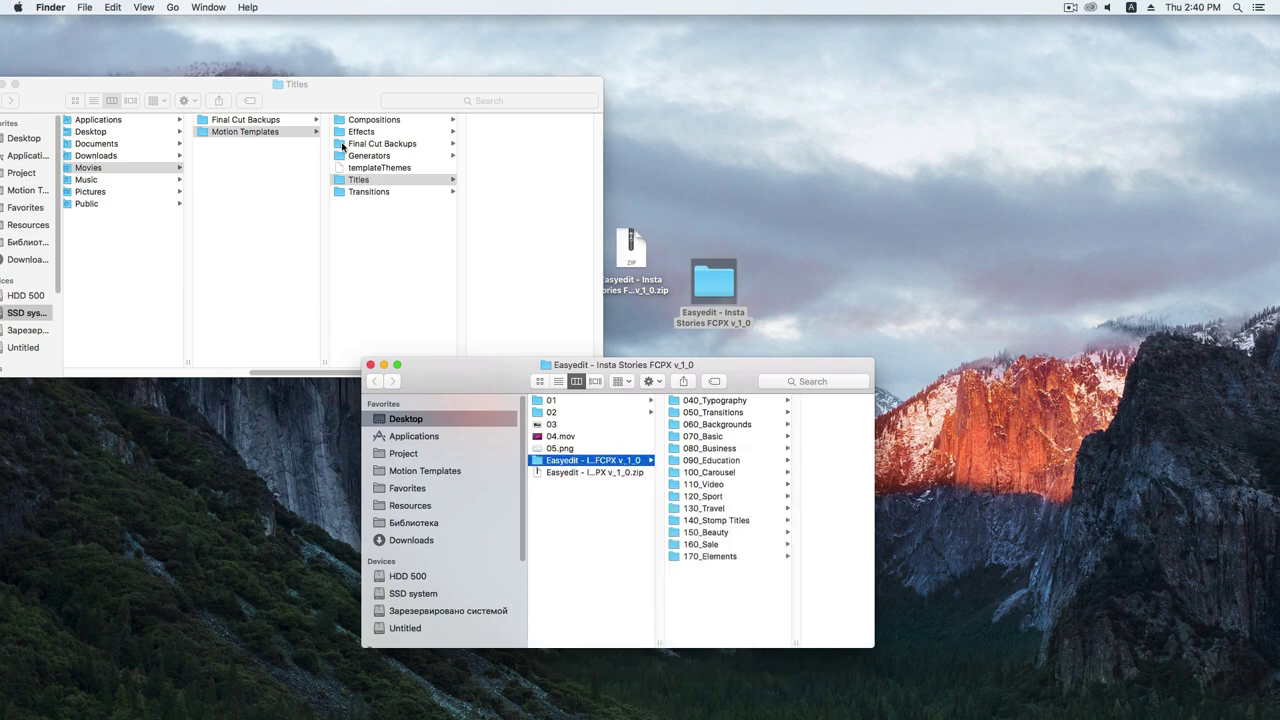
{"action": "right_click", "coordinate": [514, 183]}
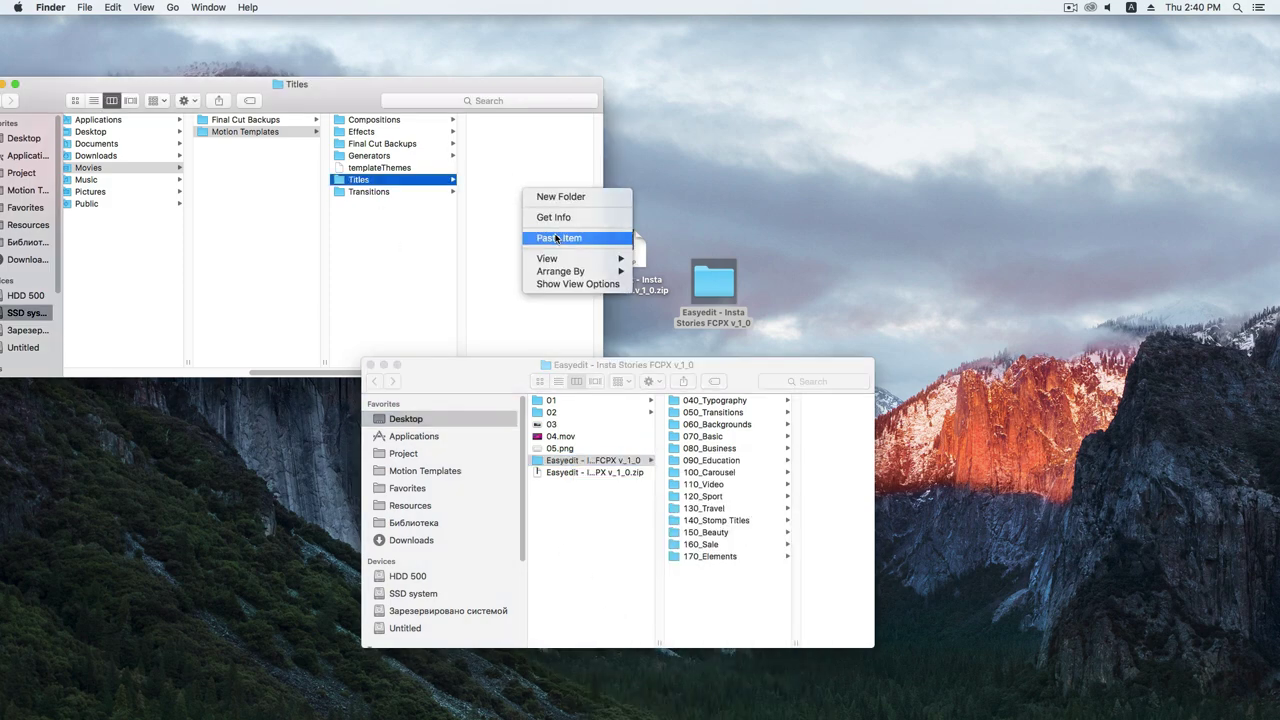
{"action": "left_click", "coordinate": [550, 226]}
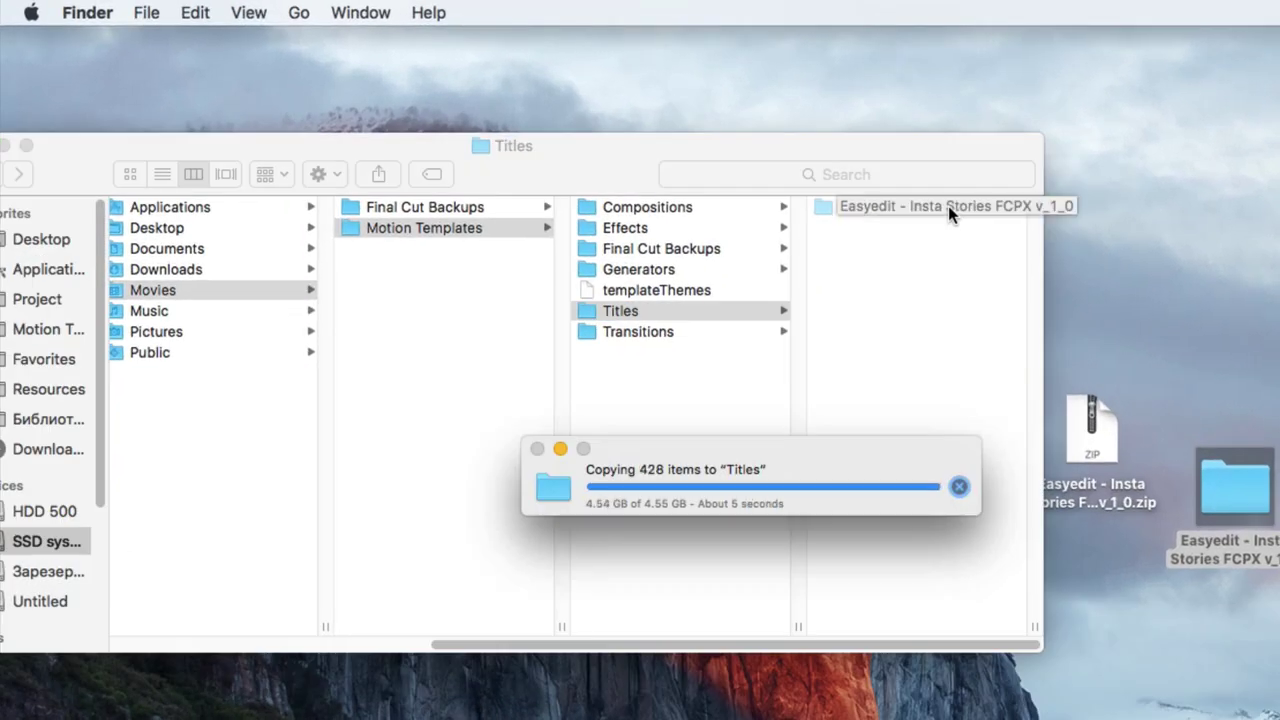
Move the 050_Transitions subfolder into the Motion Templates Transitions folder
{"action": "left_click", "coordinate": [948, 205]}
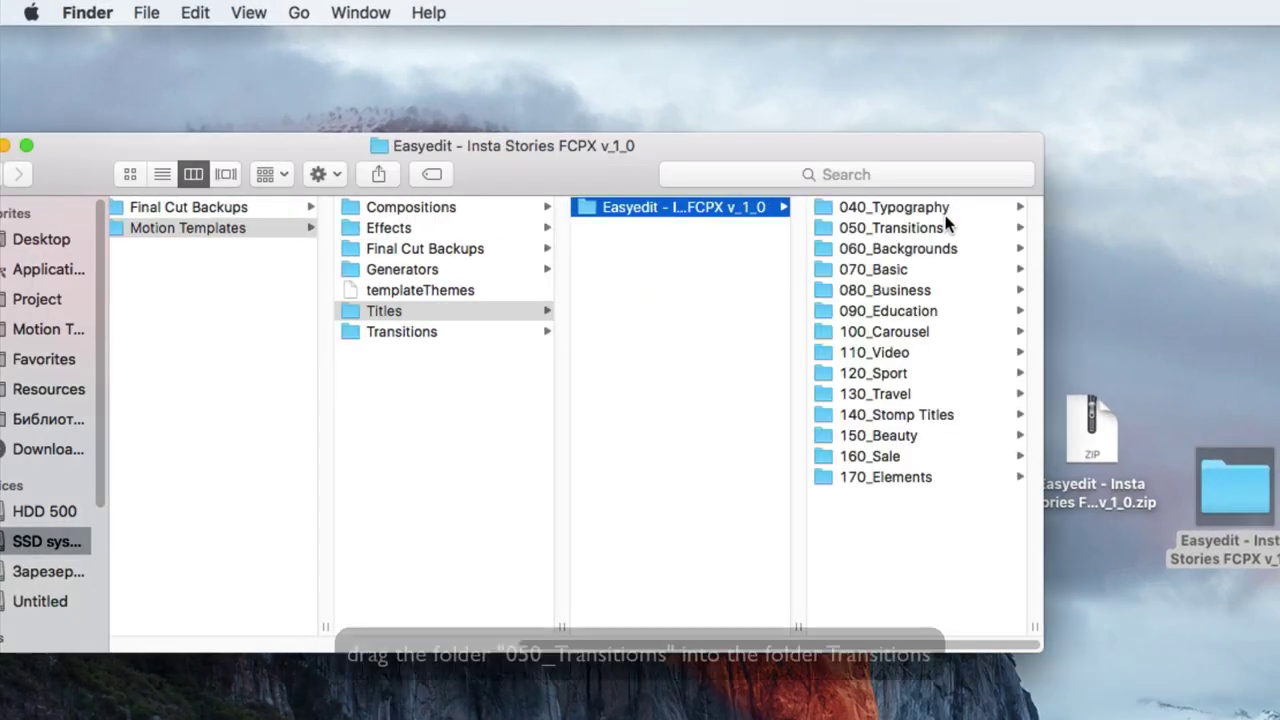
{"action": "left_click", "coordinate": [940, 227]}
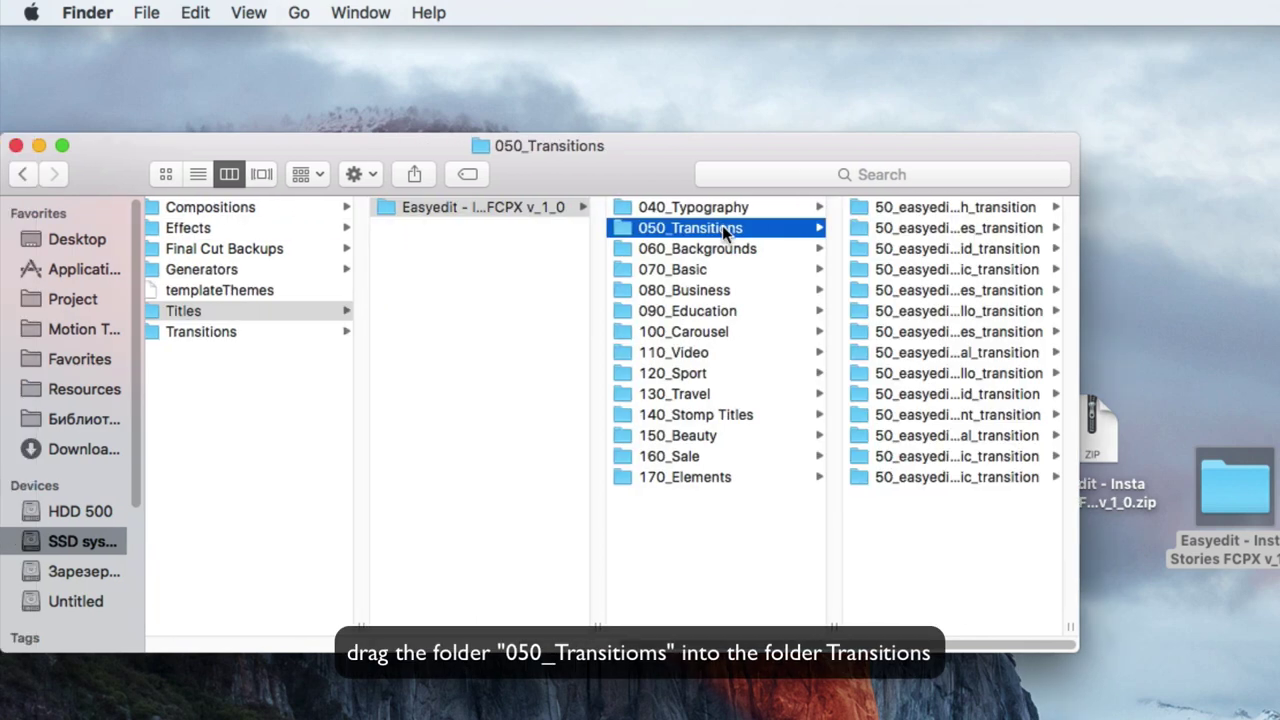
{"action": "left_click_drag", "start_coordinate": [722, 227], "coordinate": [226, 333]}
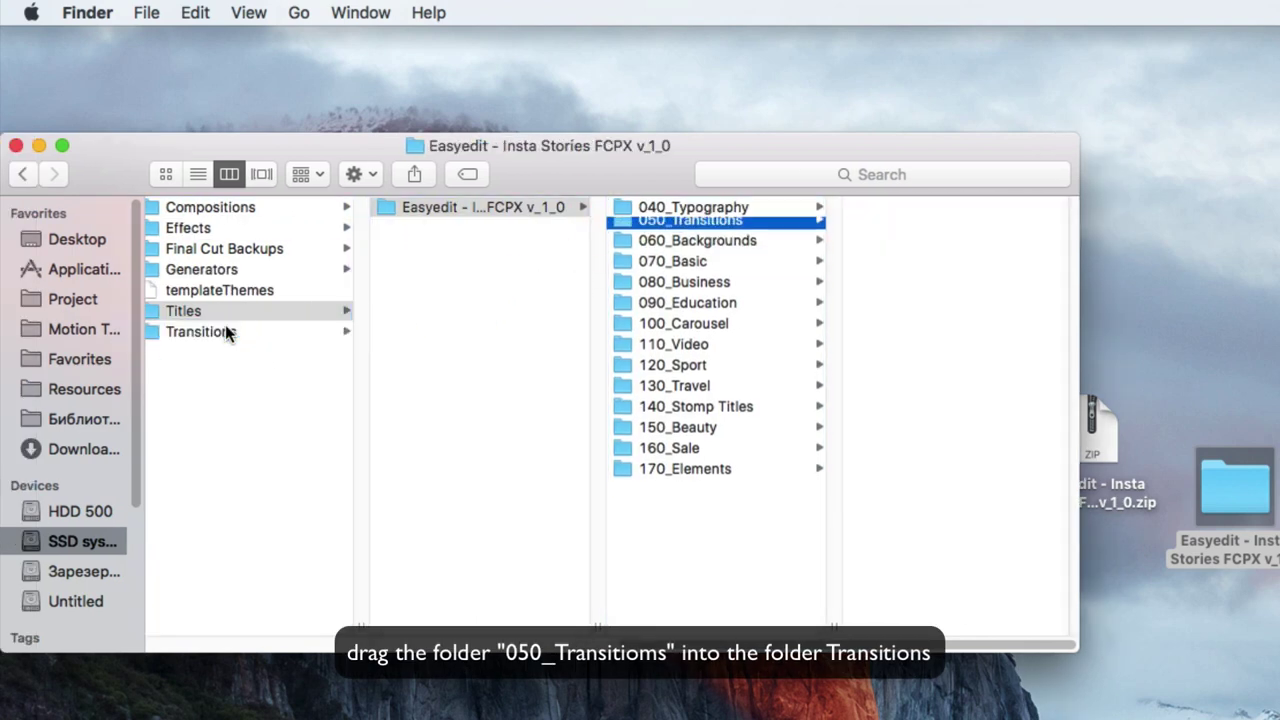
{"action": "left_click", "coordinate": [225, 333]}
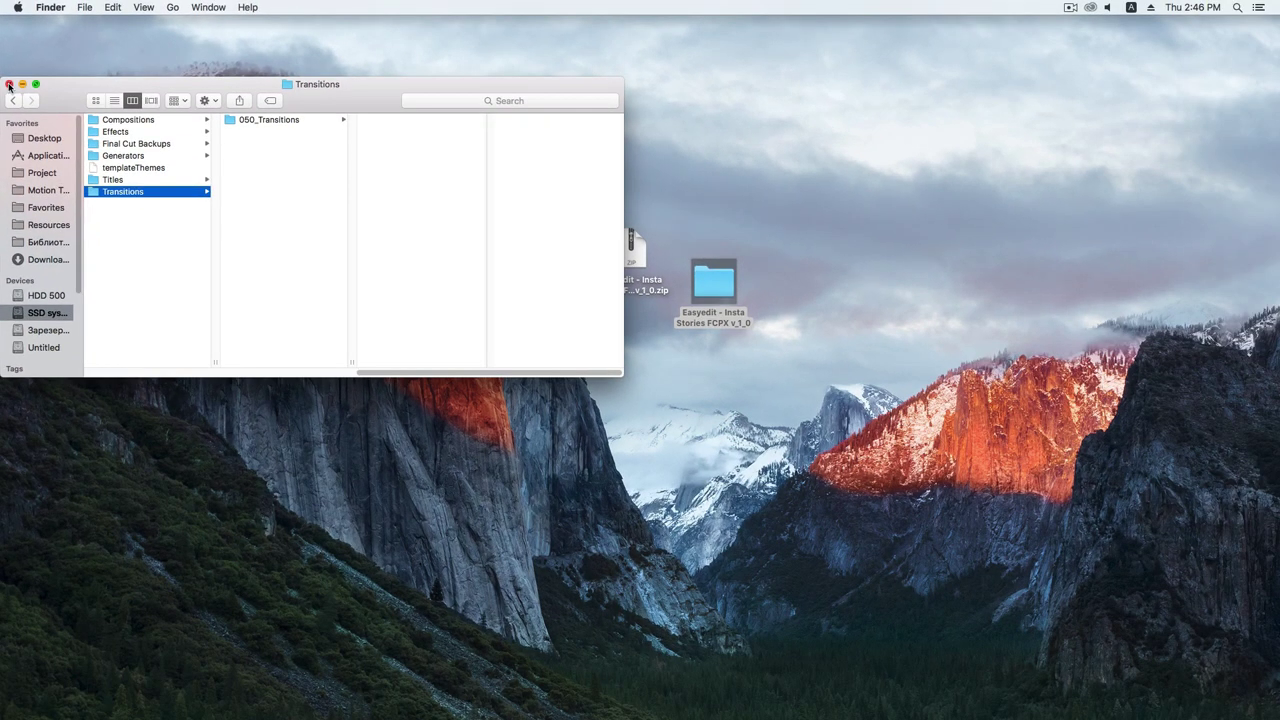
Close the Finder window and launch Final Cut Pro from the Dock
{"action": "left_click", "coordinate": [9, 85]}
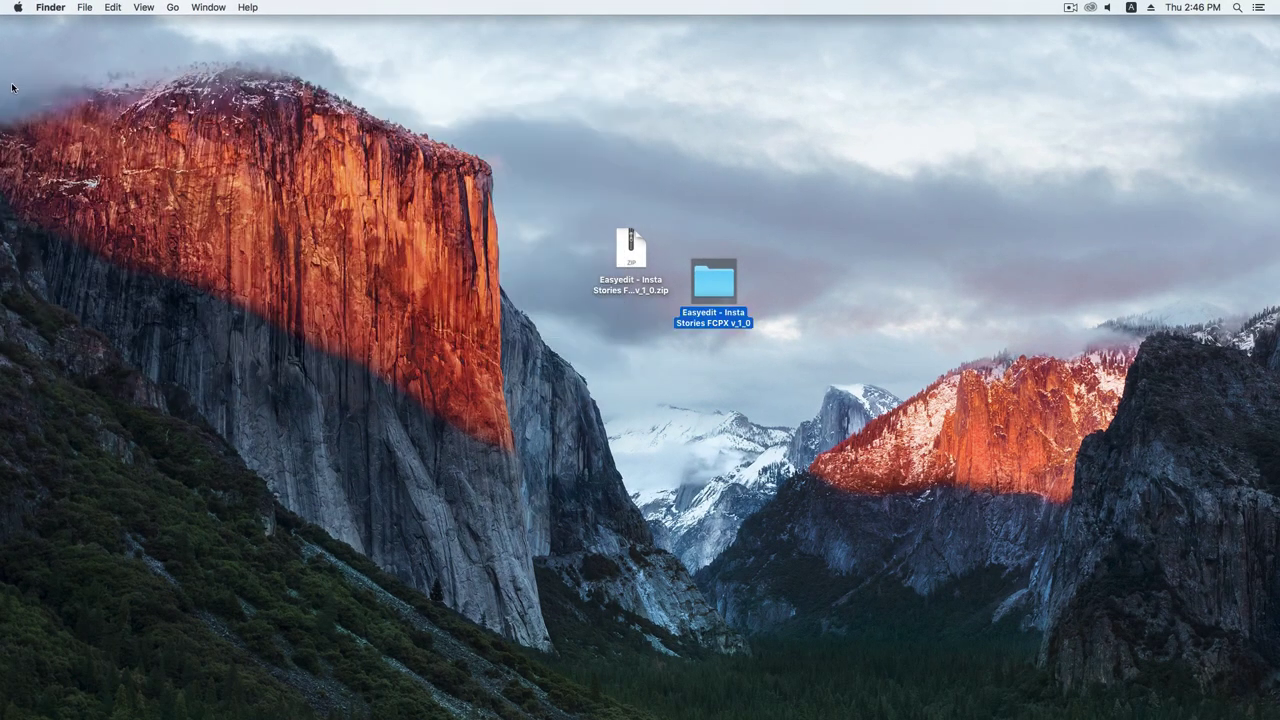
{"action": "mouse_move", "coordinate": [682, 718]}
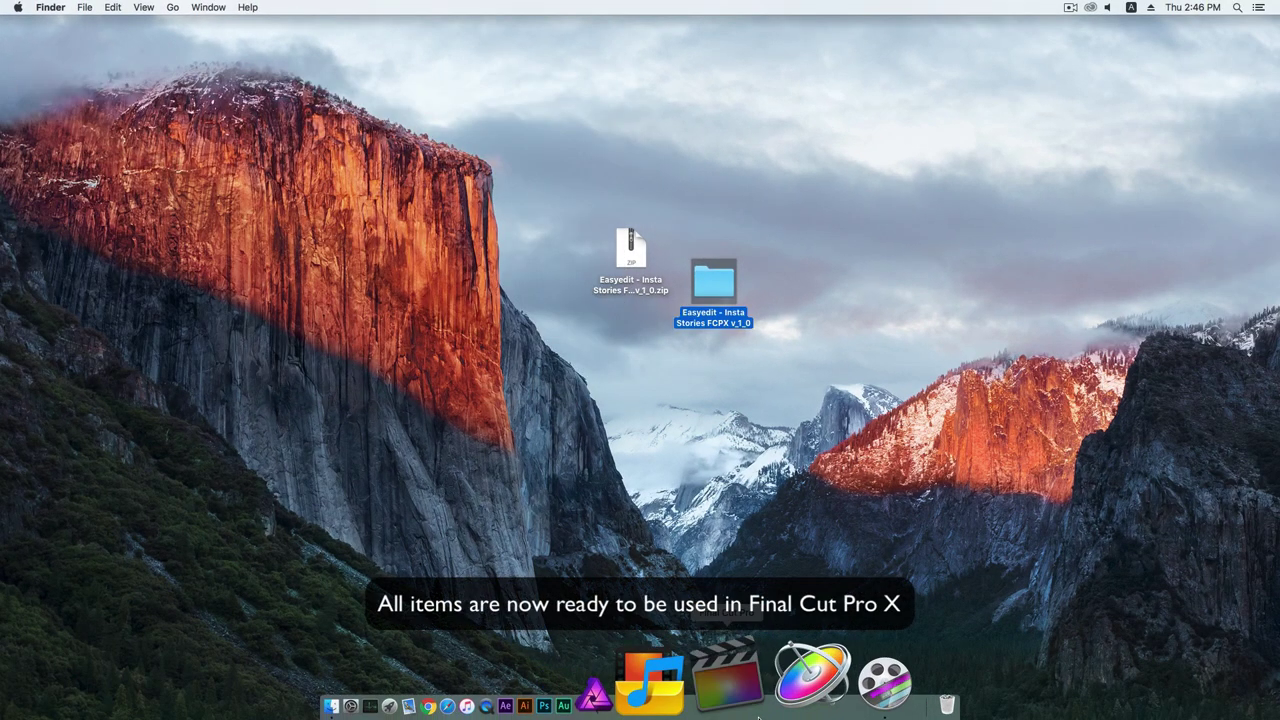
{"action": "left_click", "coordinate": [758, 717]}
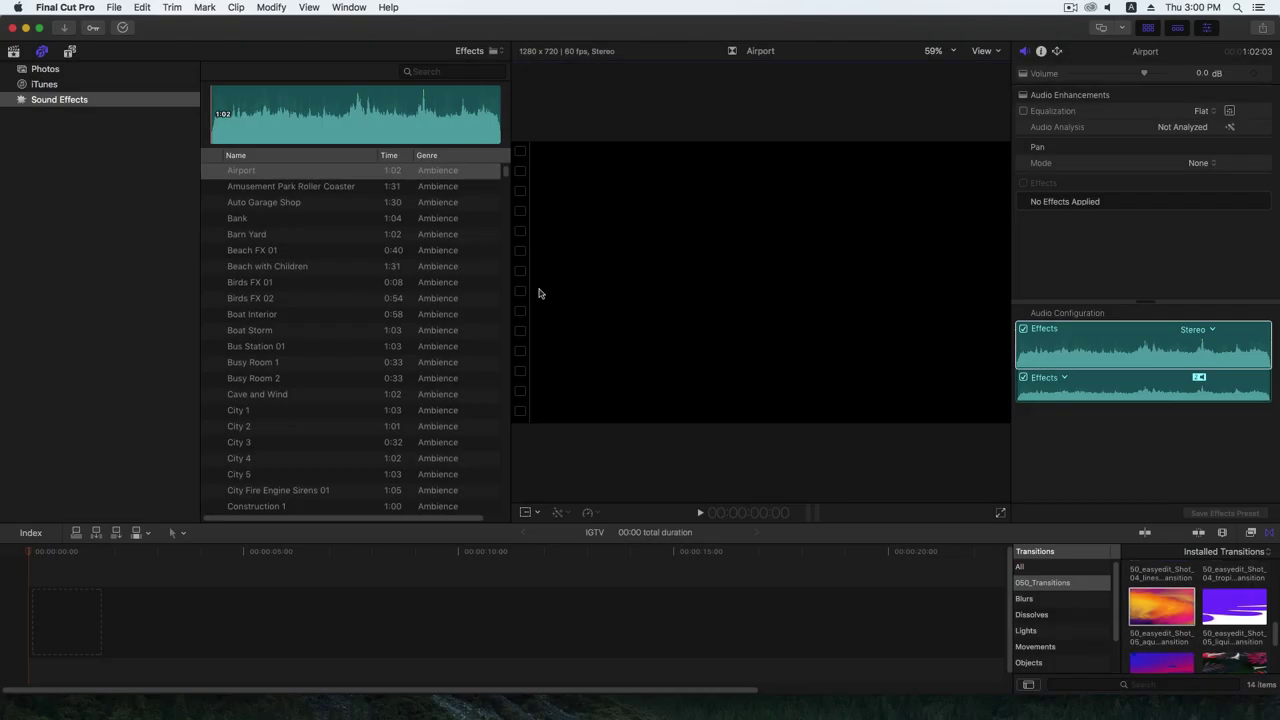
Show the Easyedit - Insta Stories FCPX v_1_0 titles and add 50_easyedit_typography_11 to the timeline
{"action": "left_click", "coordinate": [72, 55]}
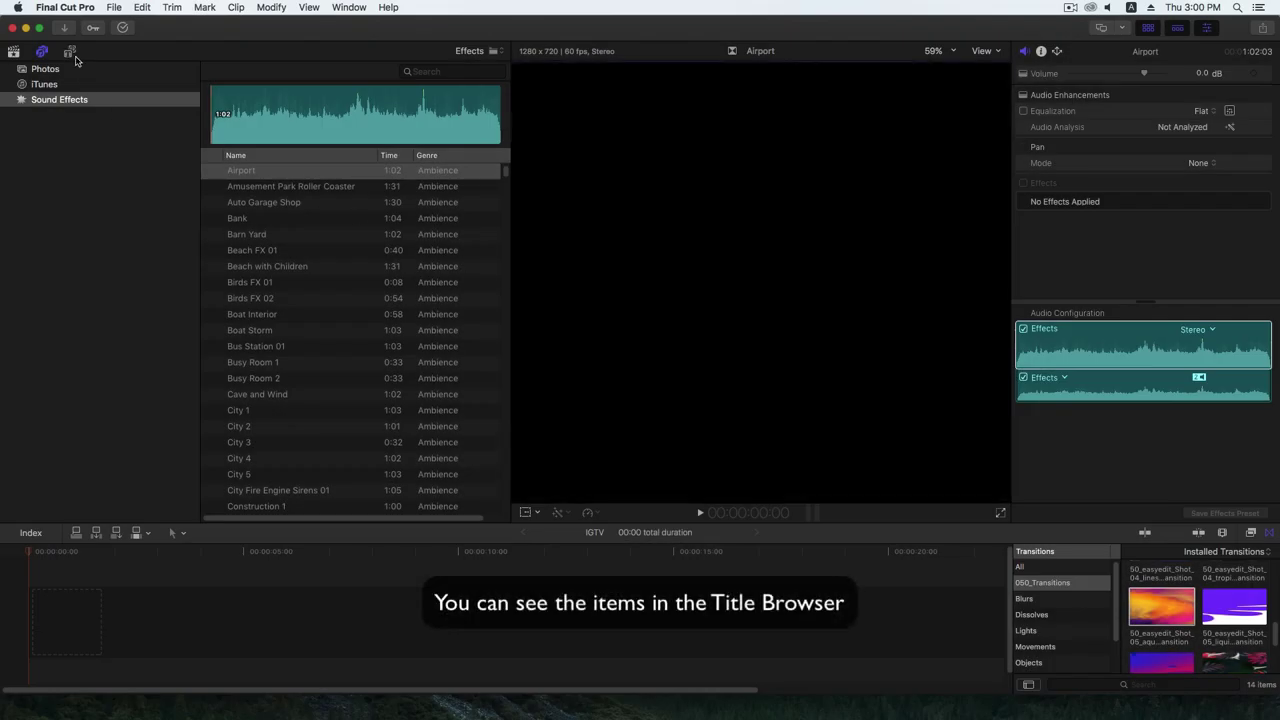
{"action": "left_click", "coordinate": [8, 69]}
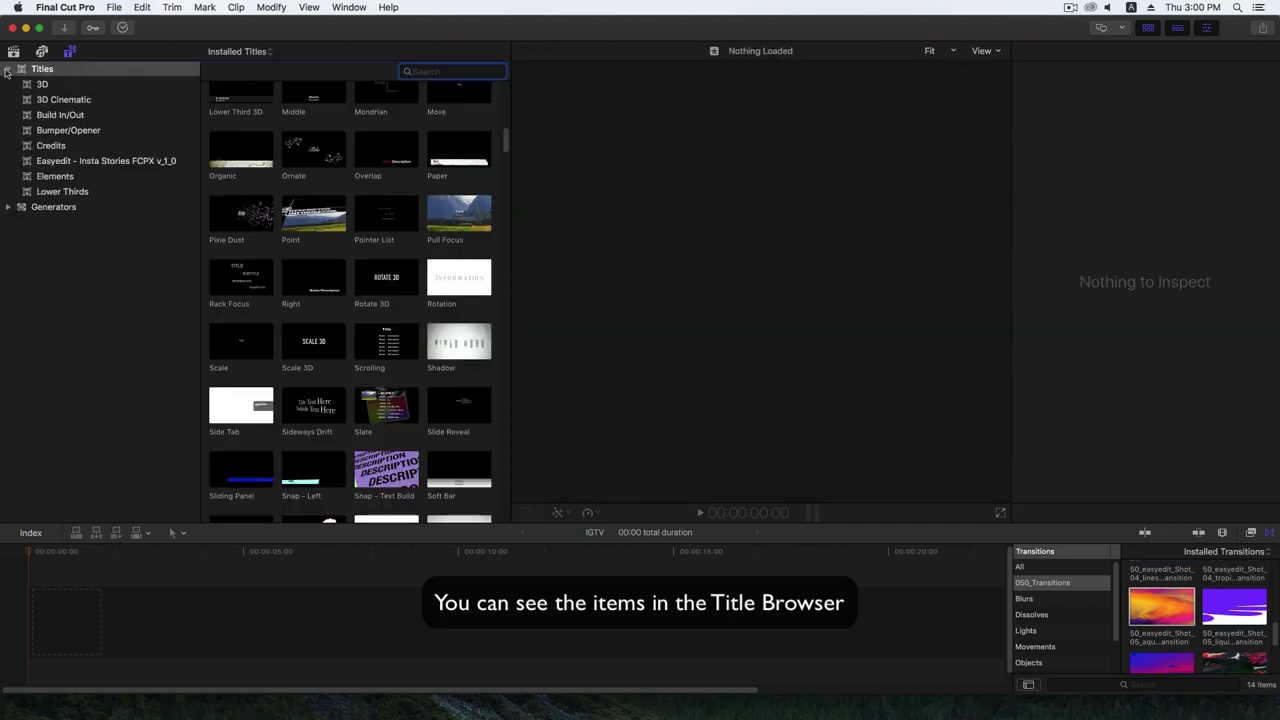
{"action": "left_click", "coordinate": [155, 163]}
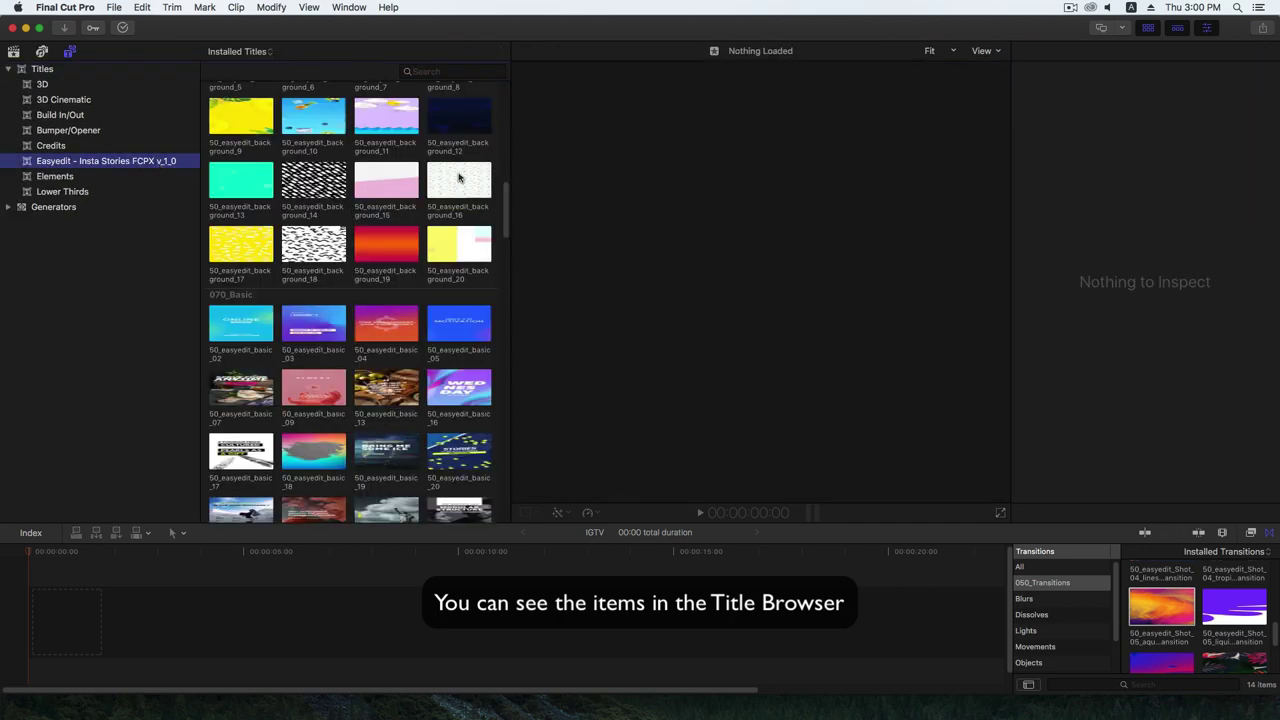
{"action": "scroll", "coordinate": [510, 220], "scroll_direction": "up", "scroll_amount": 10}
{"action": "scroll", "coordinate": [515, 228], "scroll_direction": "down", "scroll_amount": 8}
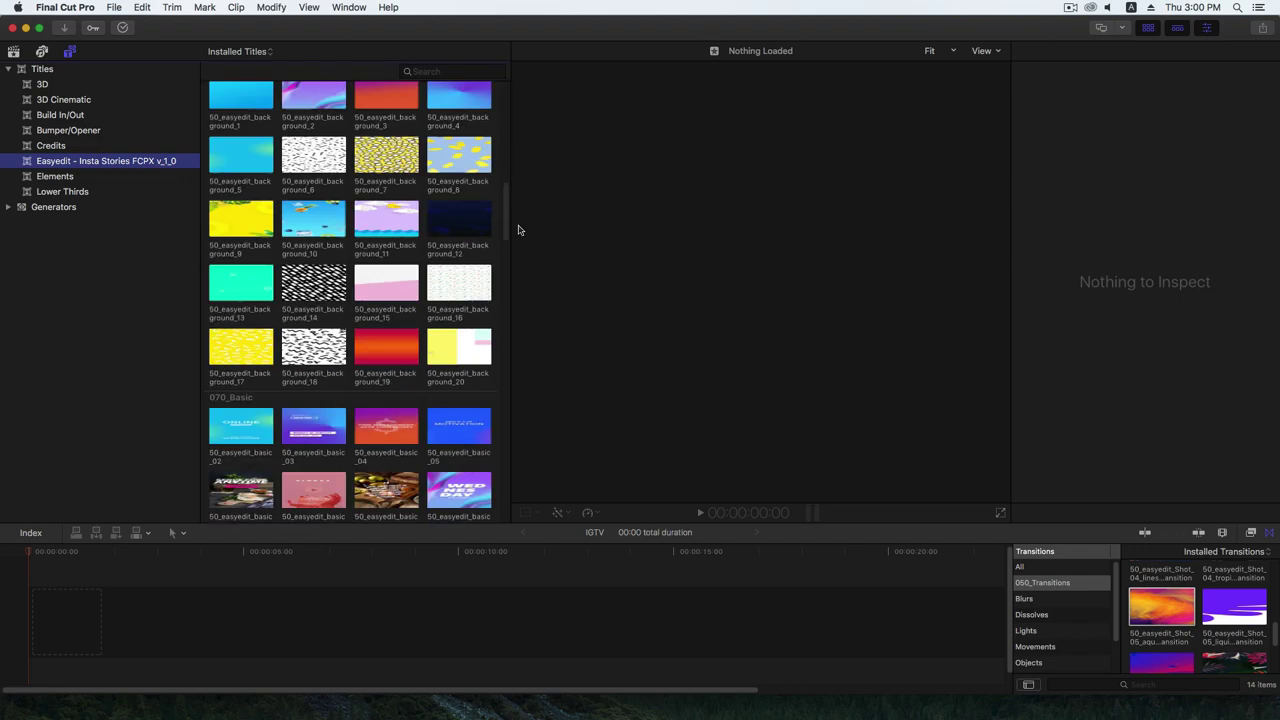
{"action": "left_click_drag", "start_coordinate": [518, 230], "coordinate": [510, 86]}
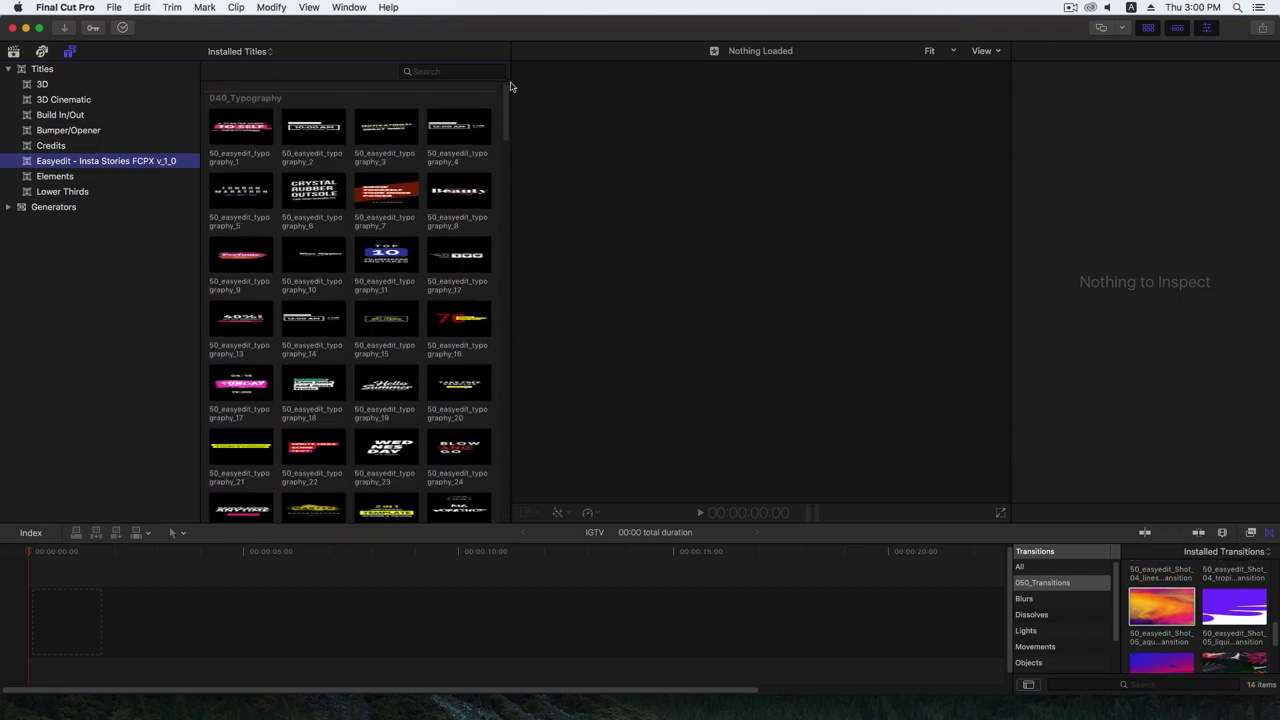
{"action": "left_click_drag", "start_coordinate": [386, 255], "coordinate": [40, 638]}
Trim the 50_easyedit_typography_11 title clip to 4:23 and replay its animation from the start
{"action": "key", "text": "space"}
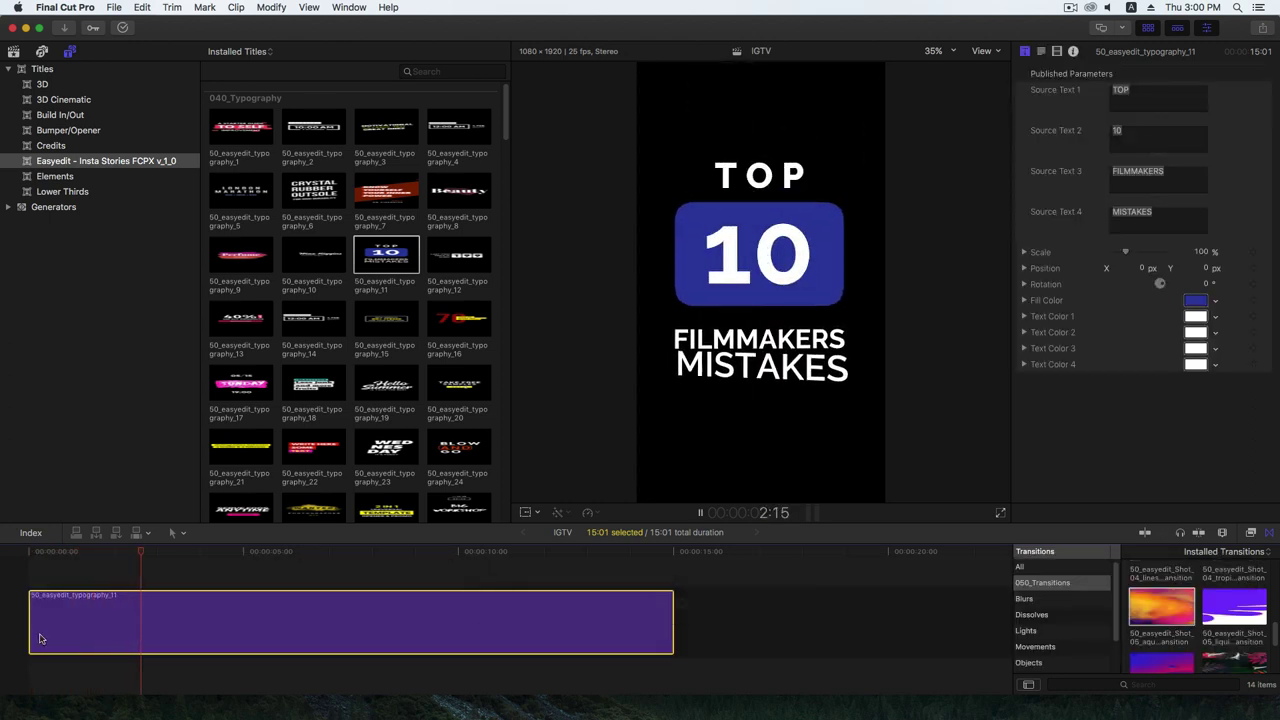
{"action": "key", "text": "space"}
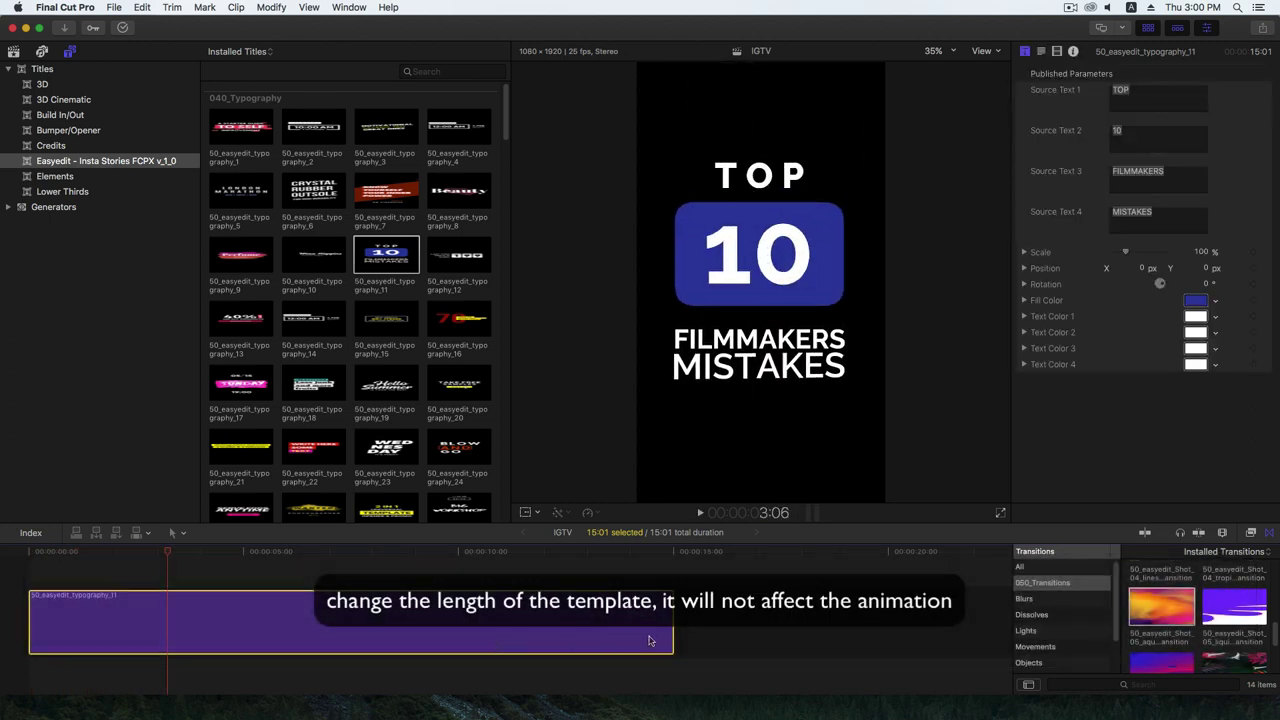
{"action": "left_click_drag", "start_coordinate": [669, 638], "coordinate": [233, 628]}
{"action": "key", "text": "space"}
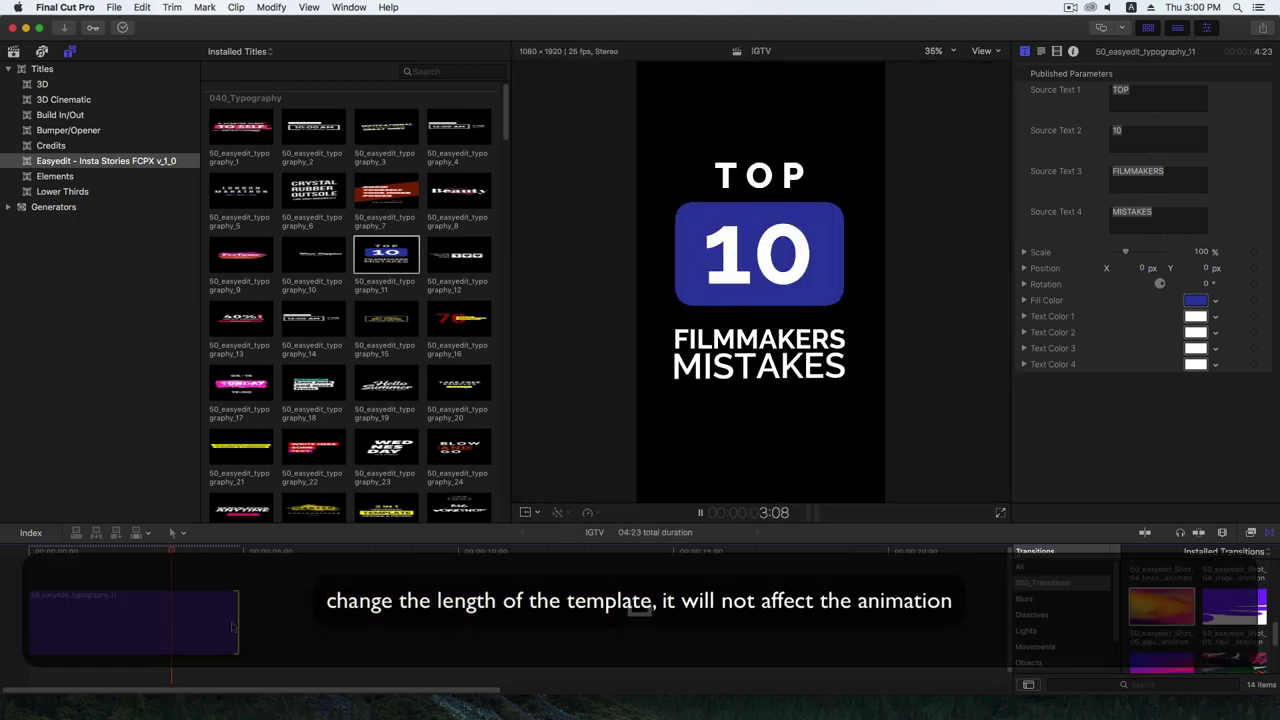
{"action": "key", "text": "Home"}
{"action": "key", "text": "space"}
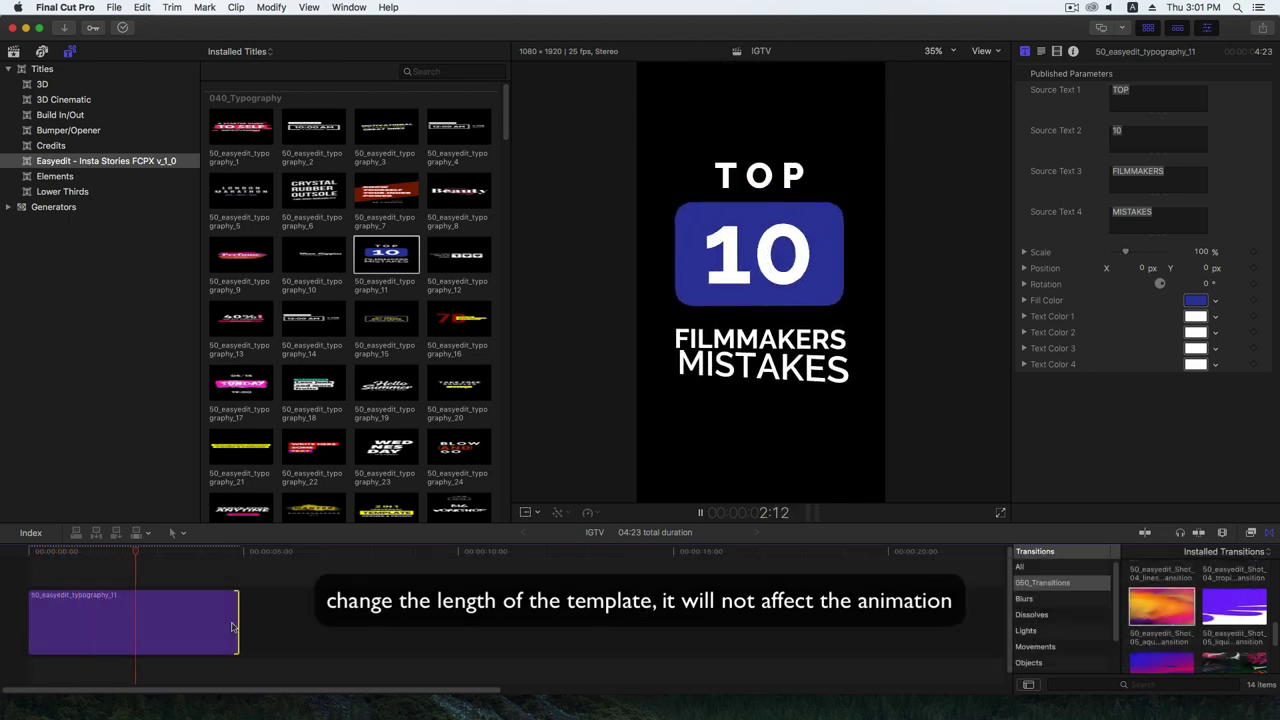
{"action": "key", "text": "space"}
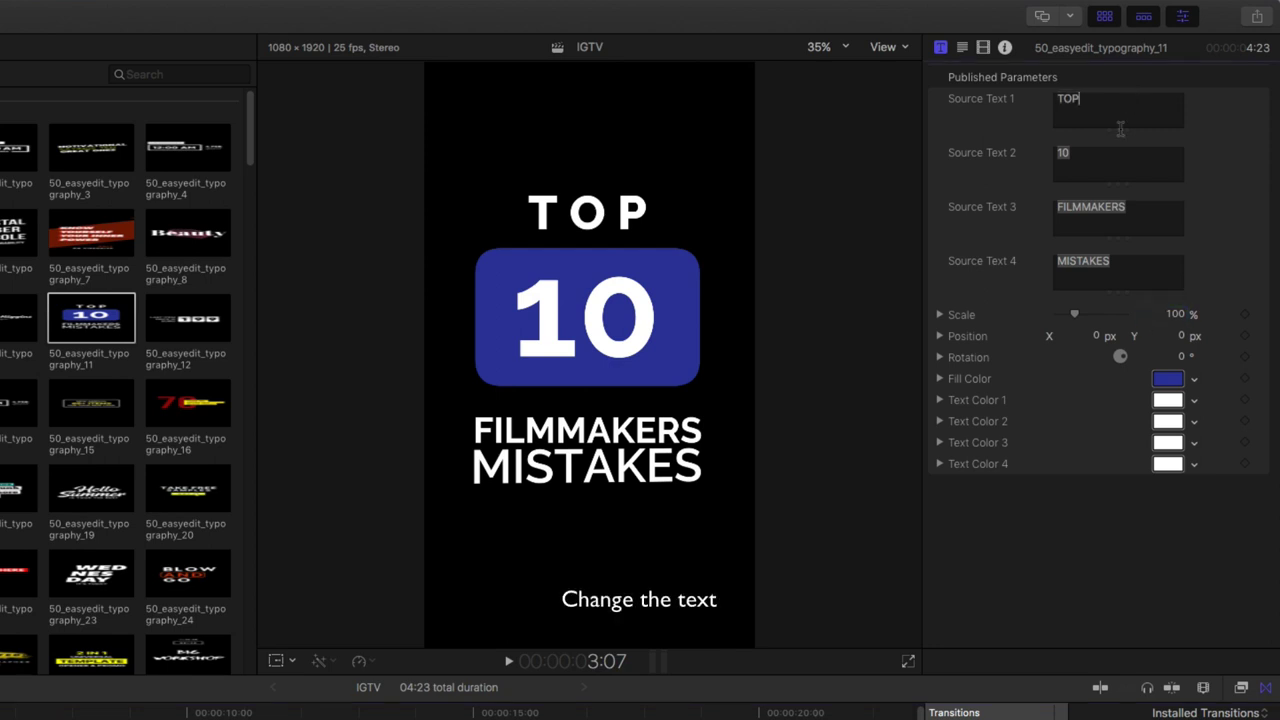
Replace 10 with 30 in the title text, then try the Scale and Position sliders
{"action": "type", "text": "30"}
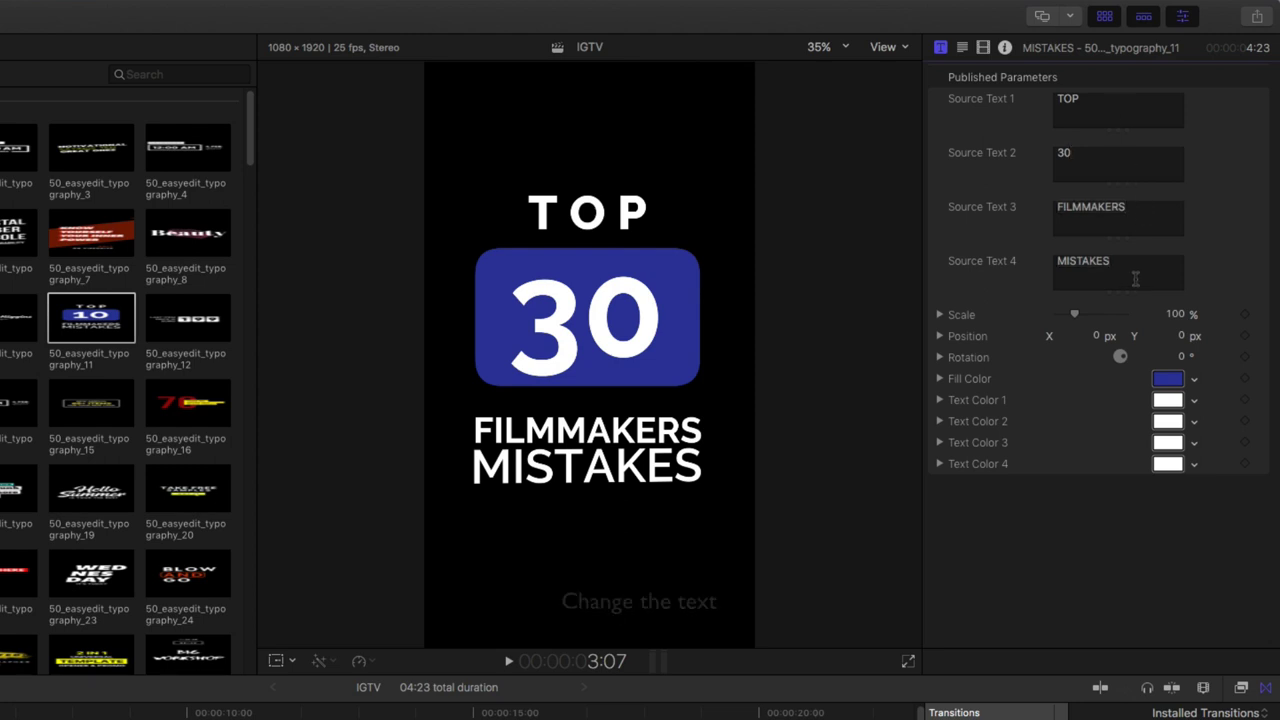
{"action": "left_click_drag", "start_coordinate": [1165, 318], "coordinate": [1190, 318]}
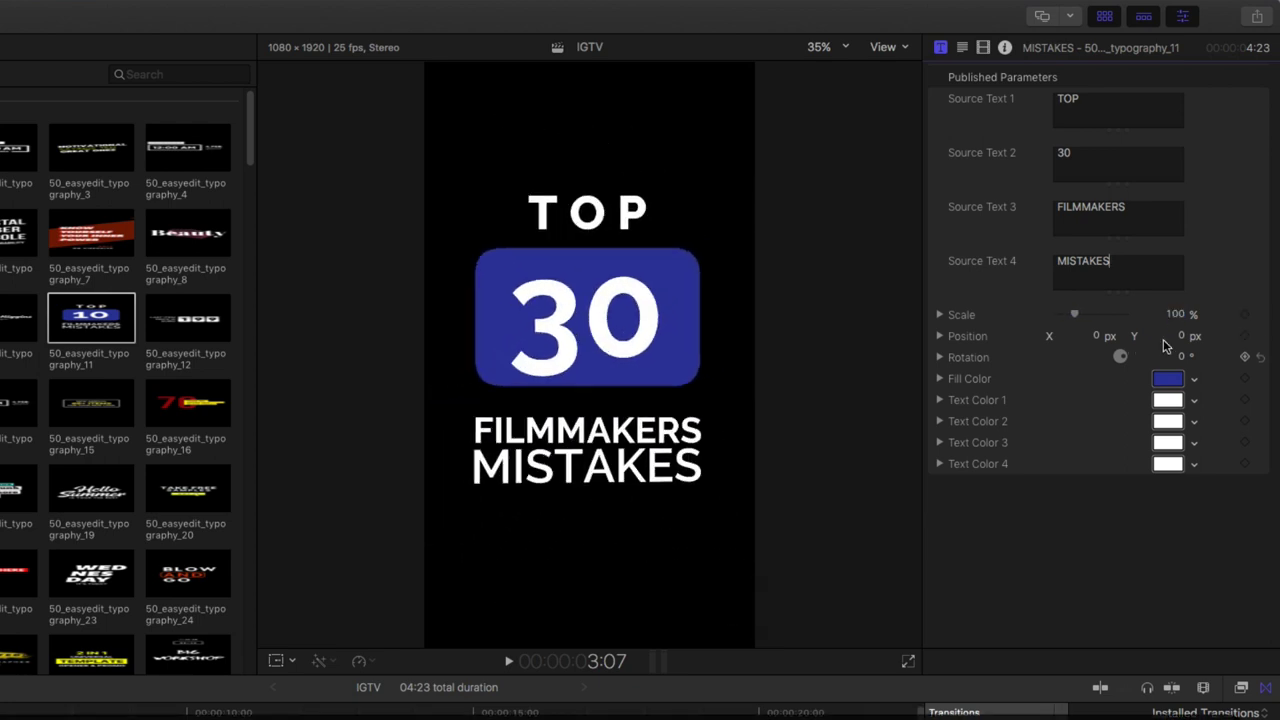
{"action": "left_click_drag", "start_coordinate": [1181, 336], "coordinate": [1181, 340]}
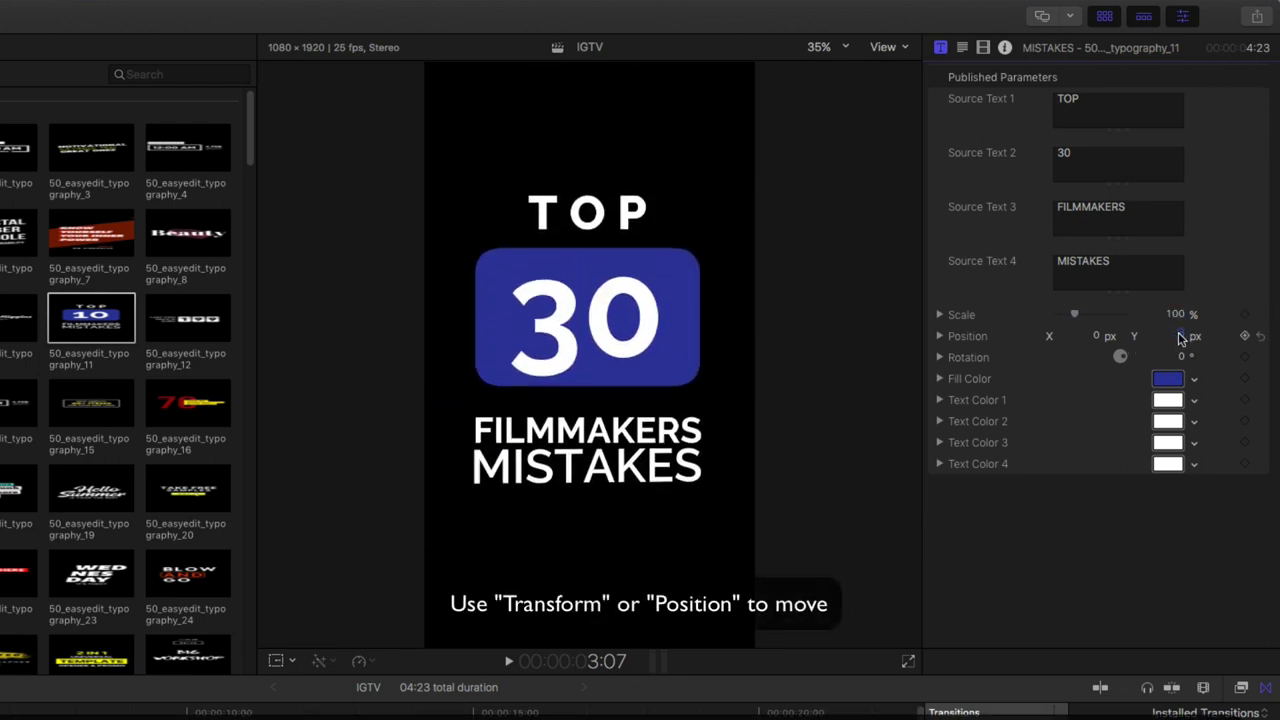
Turn on on-screen Transform controls for the title, trying and undoing a shrink and a move
{"action": "left_click", "coordinate": [143, 716]}
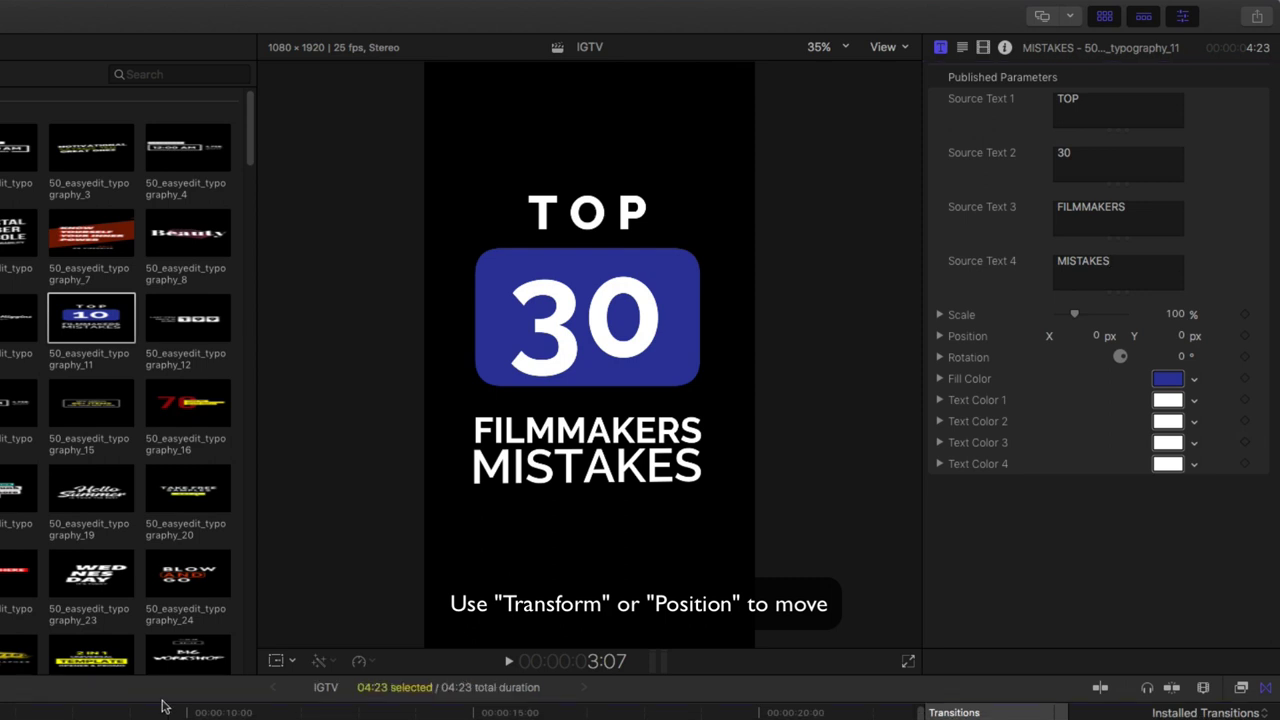
{"action": "left_click", "coordinate": [277, 662]}
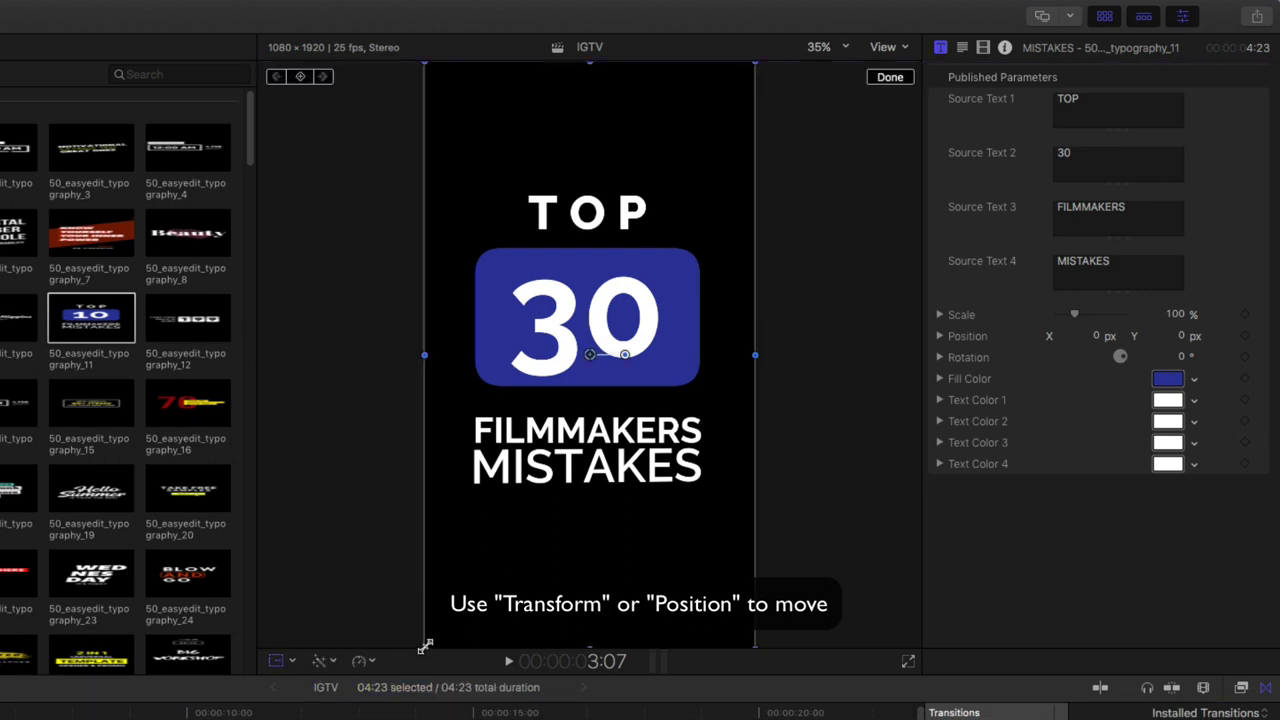
{"action": "left_click_drag", "start_coordinate": [424, 647], "coordinate": [500, 463]}
{"action": "key", "text": "super+z"}
{"action": "mouse_move", "coordinate": [646, 361]}
{"action": "left_mouse_down"}
{"action": "mouse_move", "coordinate": [600, 485]}
{"action": "mouse_move", "coordinate": [586, 441]}
{"action": "left_mouse_up"}
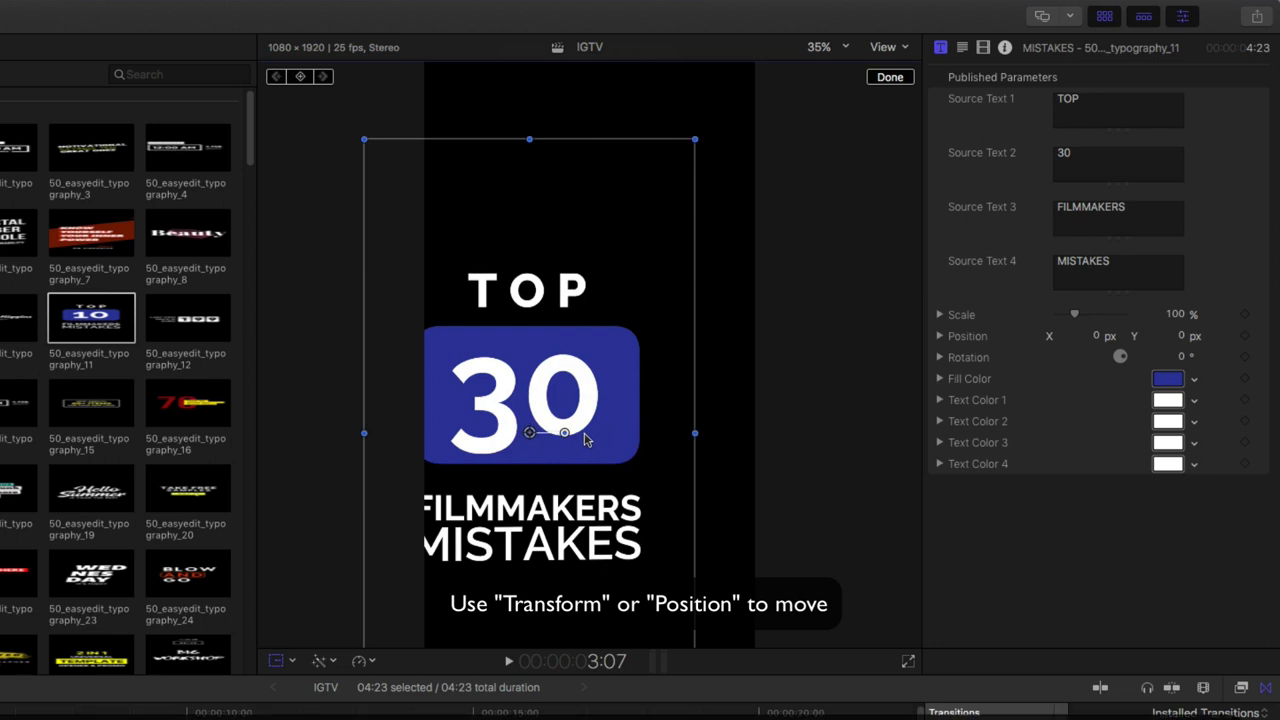
{"action": "key", "text": "super+z"}
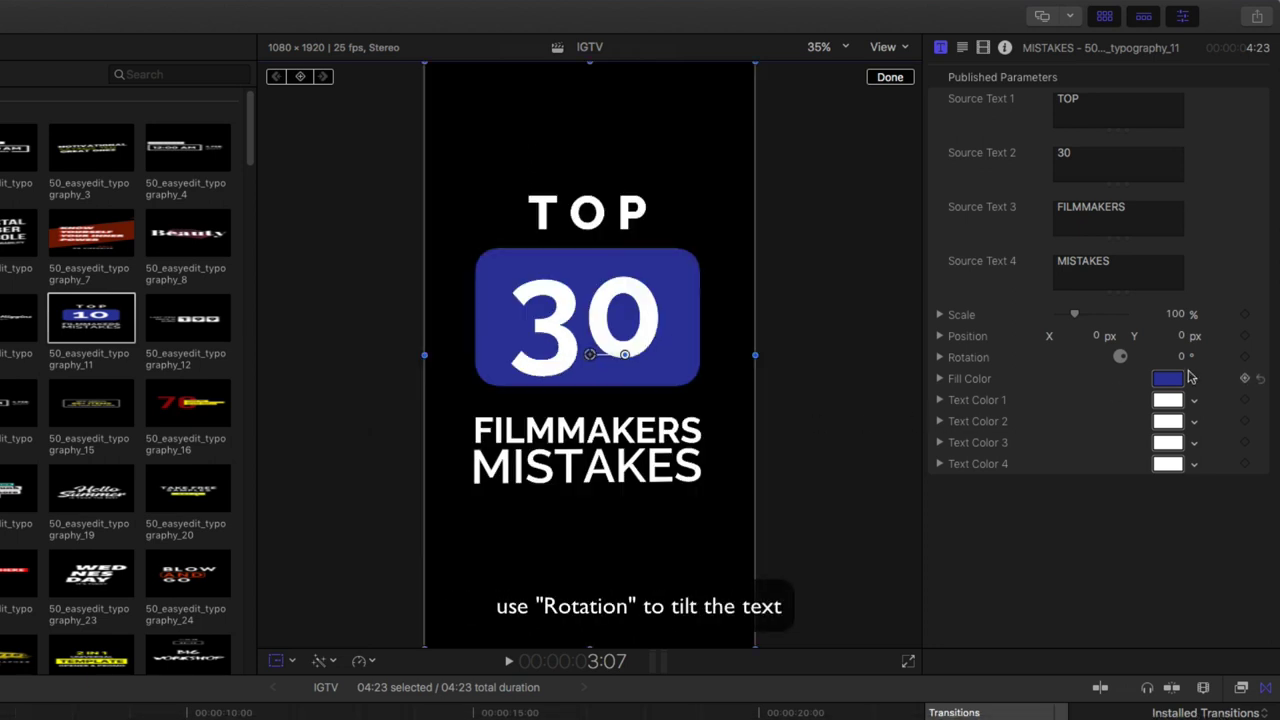
Try rotating the title to about -48° and undo it, leaving it upright
{"action": "left_click_drag", "start_coordinate": [1183, 360], "coordinate": [1140, 364]}
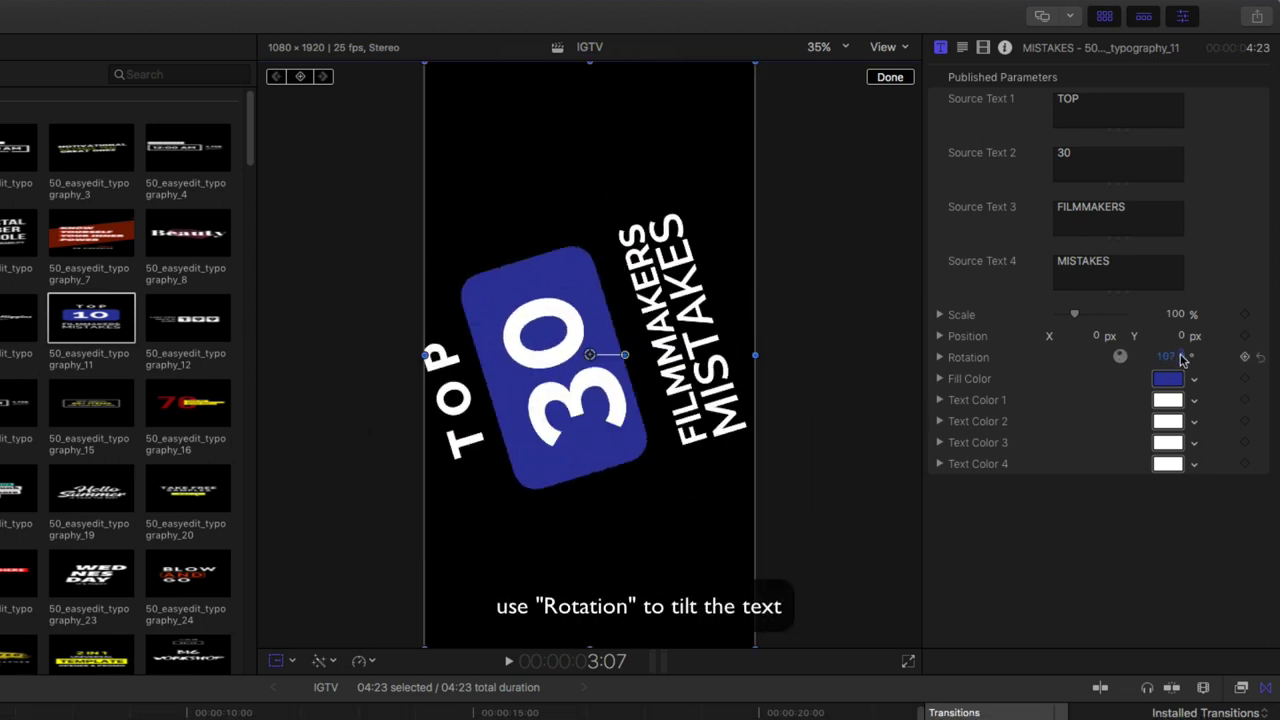
{"action": "left_click_drag", "start_coordinate": [616, 362], "coordinate": [621, 391]}
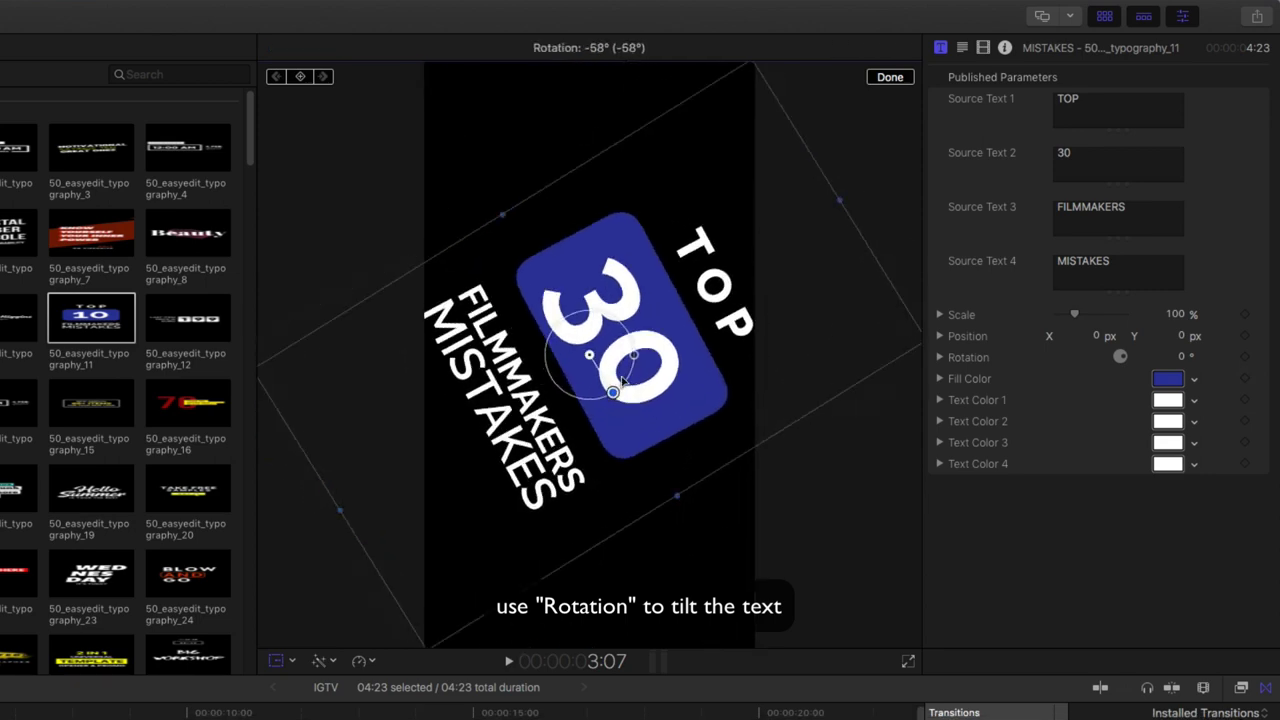
{"action": "key", "text": "ctrl+z"}
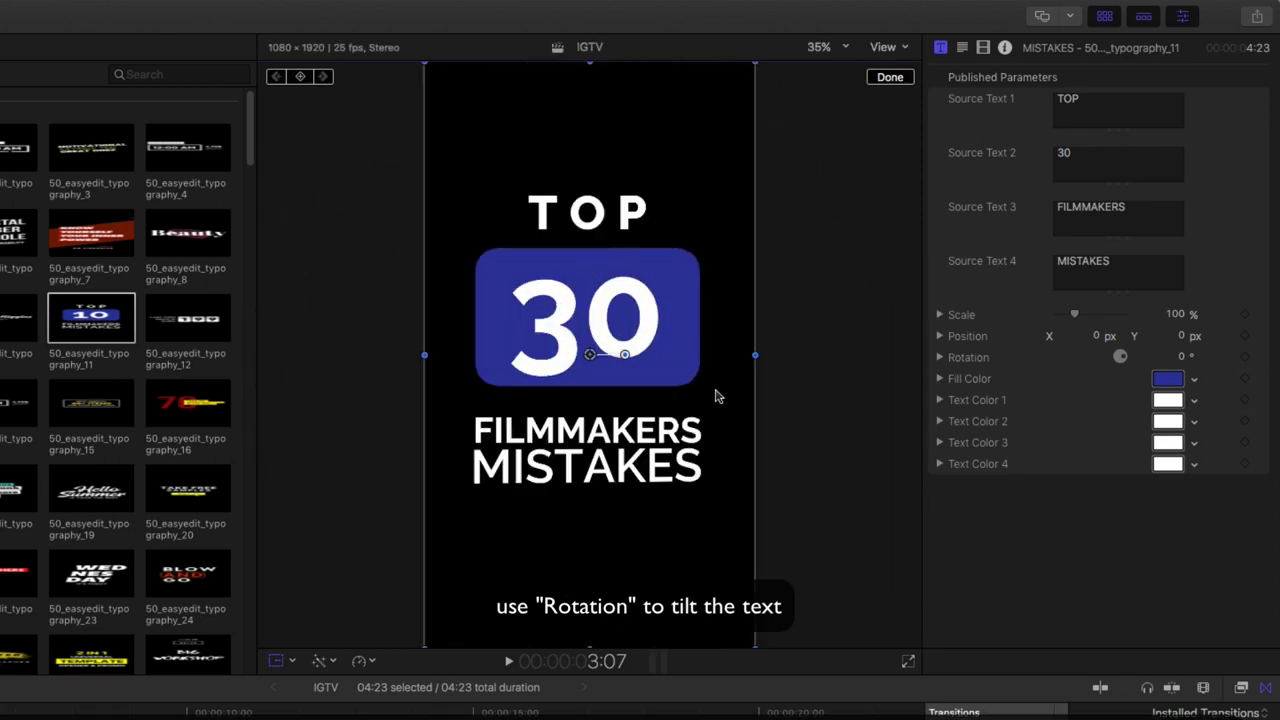
Set the box behind 30 to Grape purple after trying aqua and dark blue
{"action": "left_click", "coordinate": [1167, 378]}
{"action": "left_click", "coordinate": [1023, 416]}
{"action": "left_click", "coordinate": [1053, 385]}
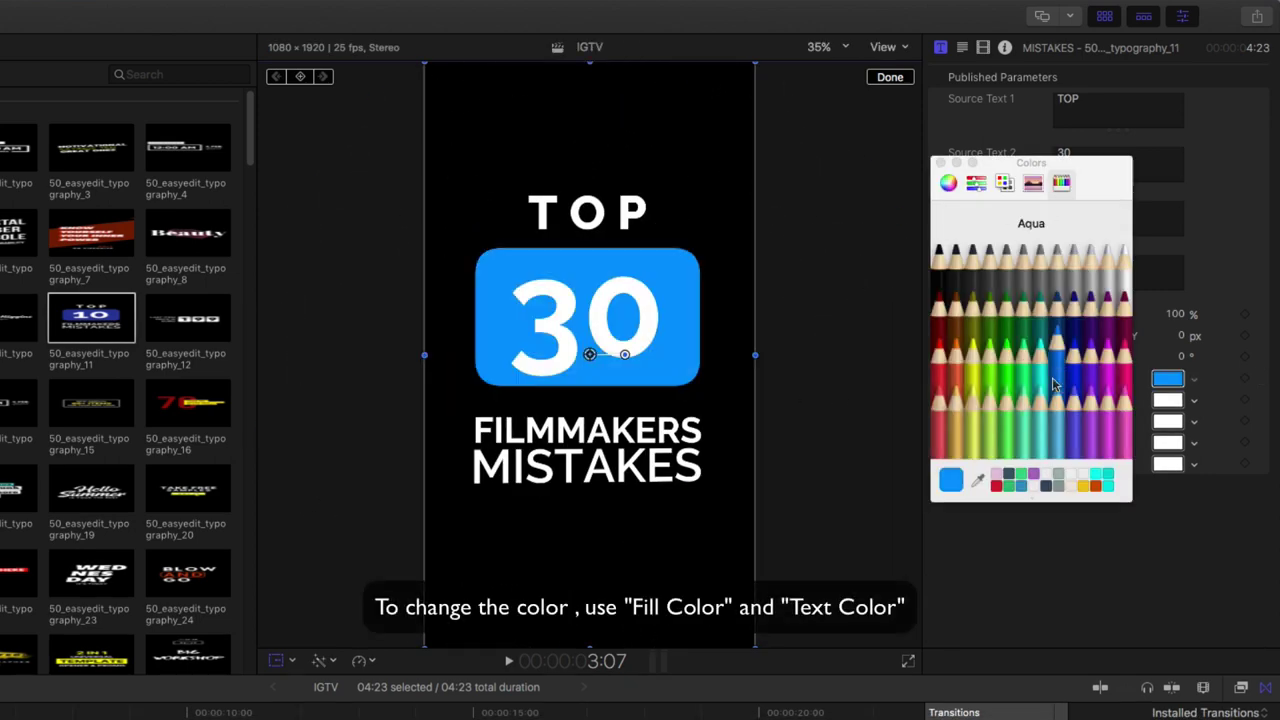
{"action": "left_click", "coordinate": [1071, 331]}
{"action": "left_click", "coordinate": [1090, 362]}
{"action": "left_click", "coordinate": [1168, 378]}
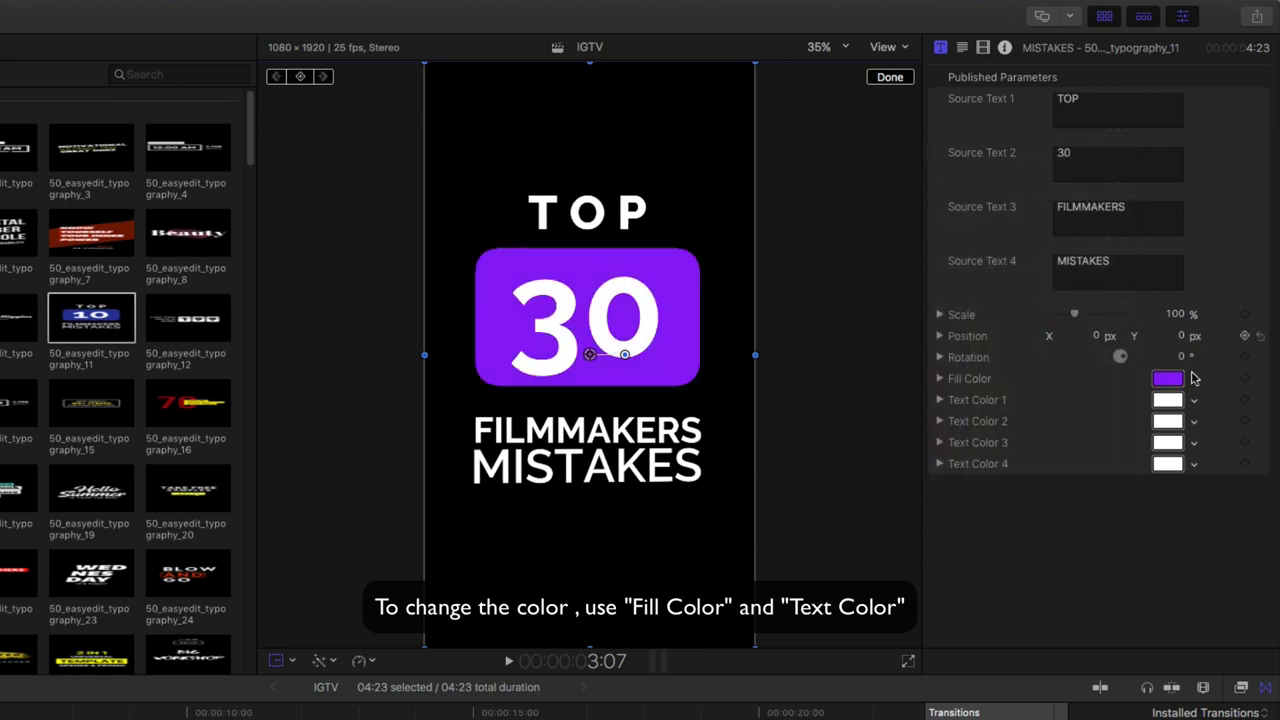
Color TOP, FILMMAKERS and MISTAKES Cayenne dark red while keeping 30 white
{"action": "left_click", "coordinate": [1167, 400]}
{"action": "left_click", "coordinate": [940, 338]}
{"action": "left_click", "coordinate": [1167, 421]}
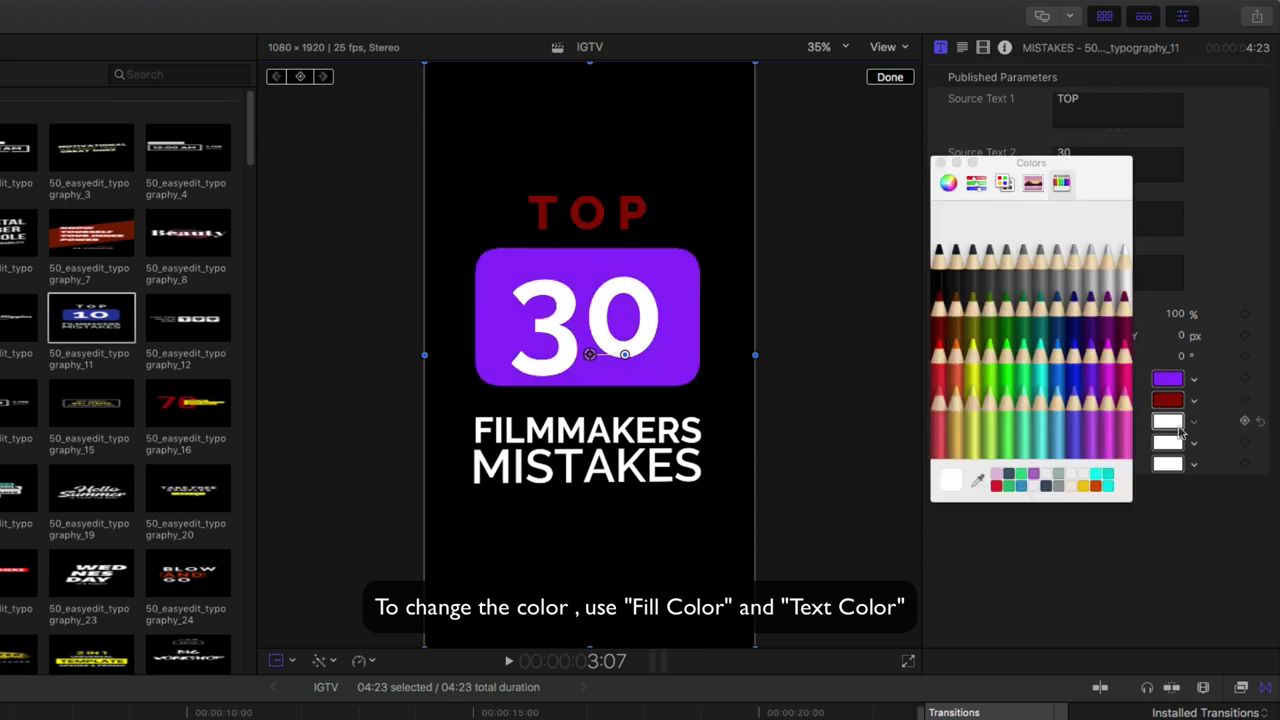
{"action": "left_click", "coordinate": [950, 340]}
{"action": "left_click", "coordinate": [1124, 250]}
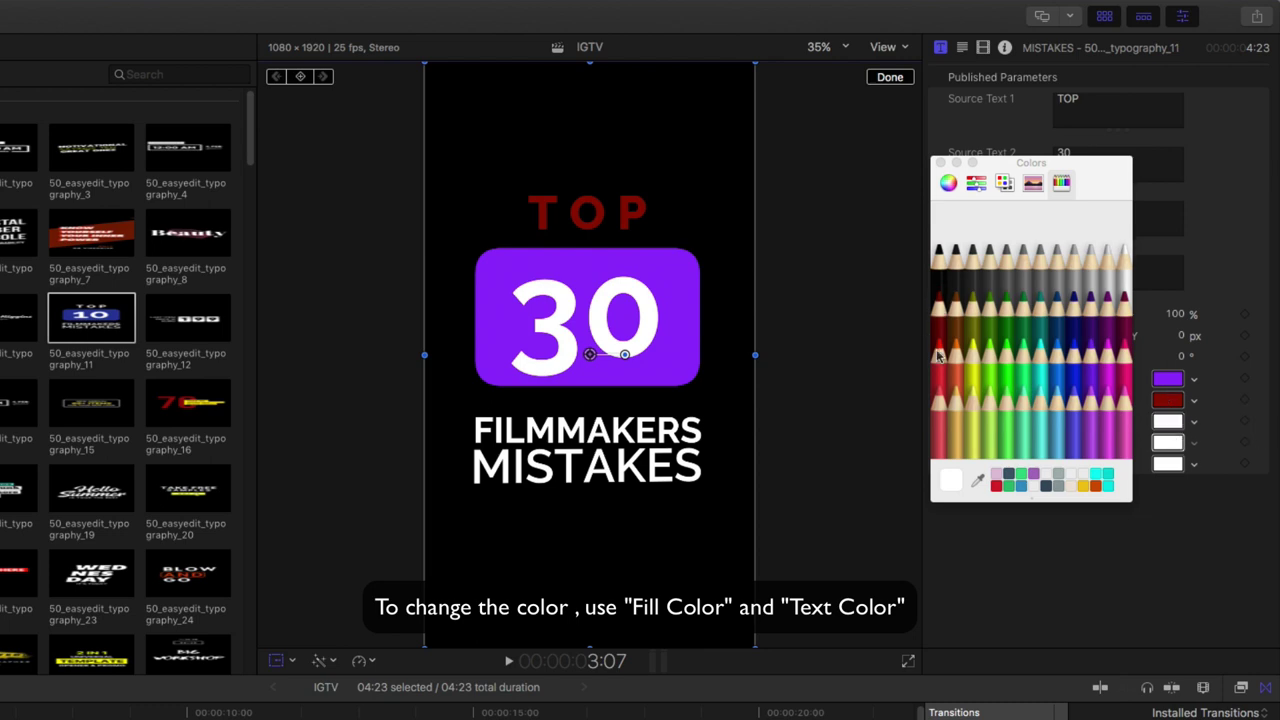
{"action": "left_click", "coordinate": [938, 355]}
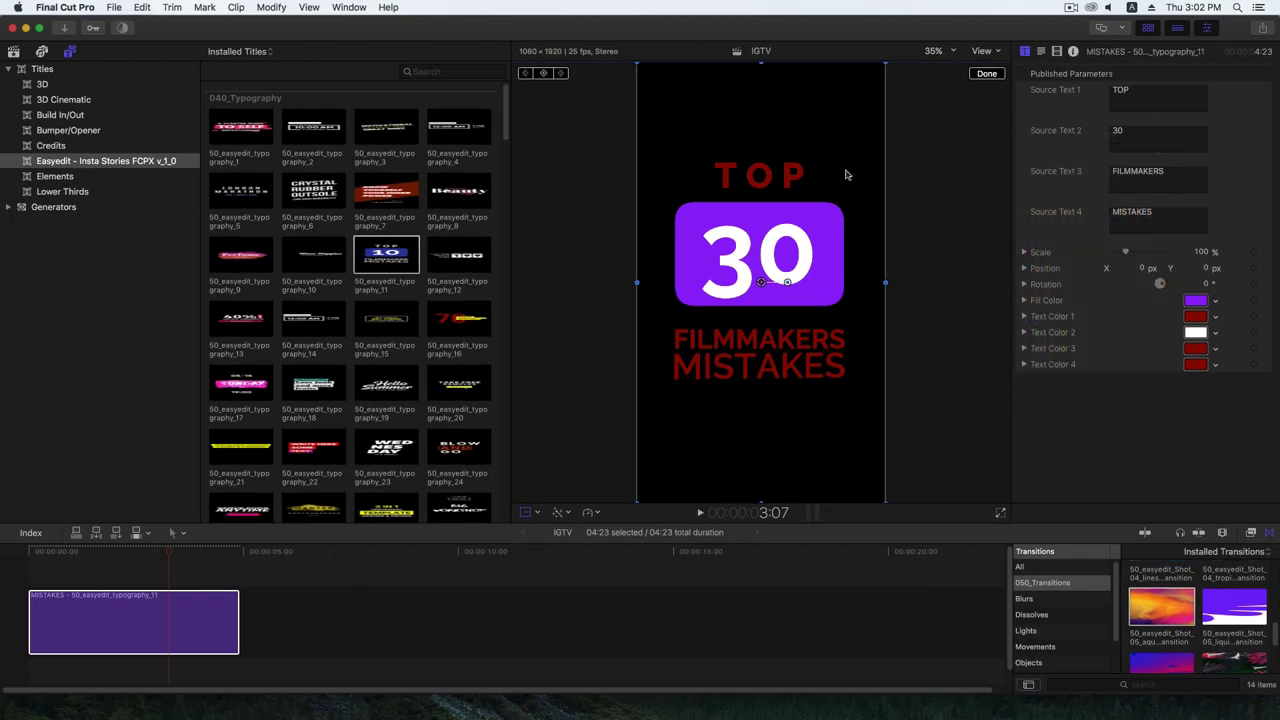
Retype the word TOP directly in the viewer frame
{"action": "double_click", "coordinate": [792, 176]}
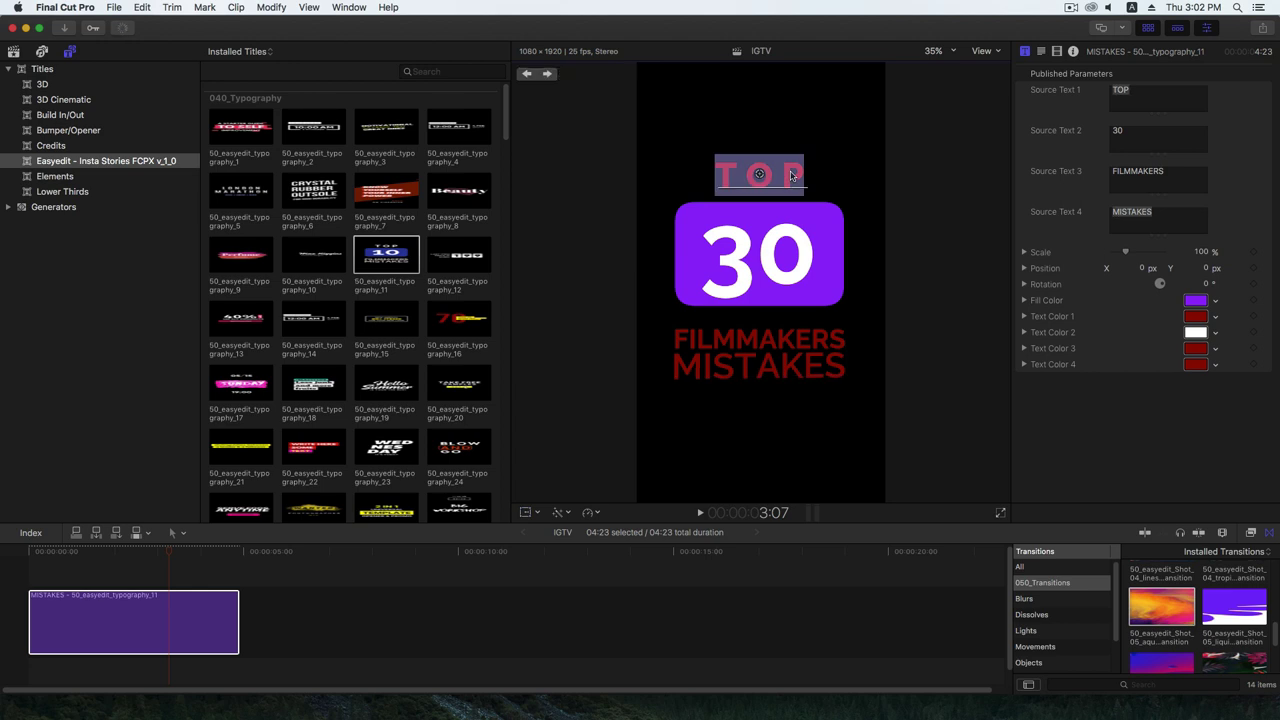
{"action": "key", "text": "Right"}
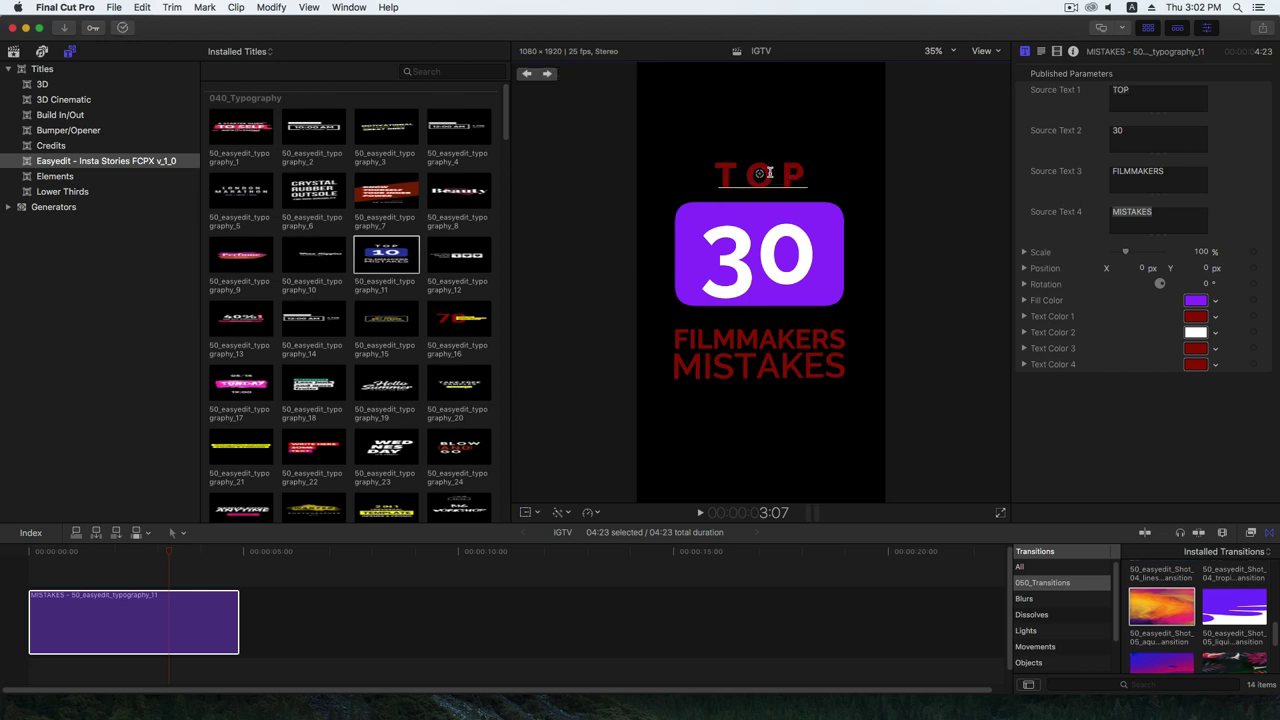
{"action": "key", "text": "BackSpace"}
{"action": "key", "text": "BackSpace"}
{"action": "key", "text": "BackSpace"}
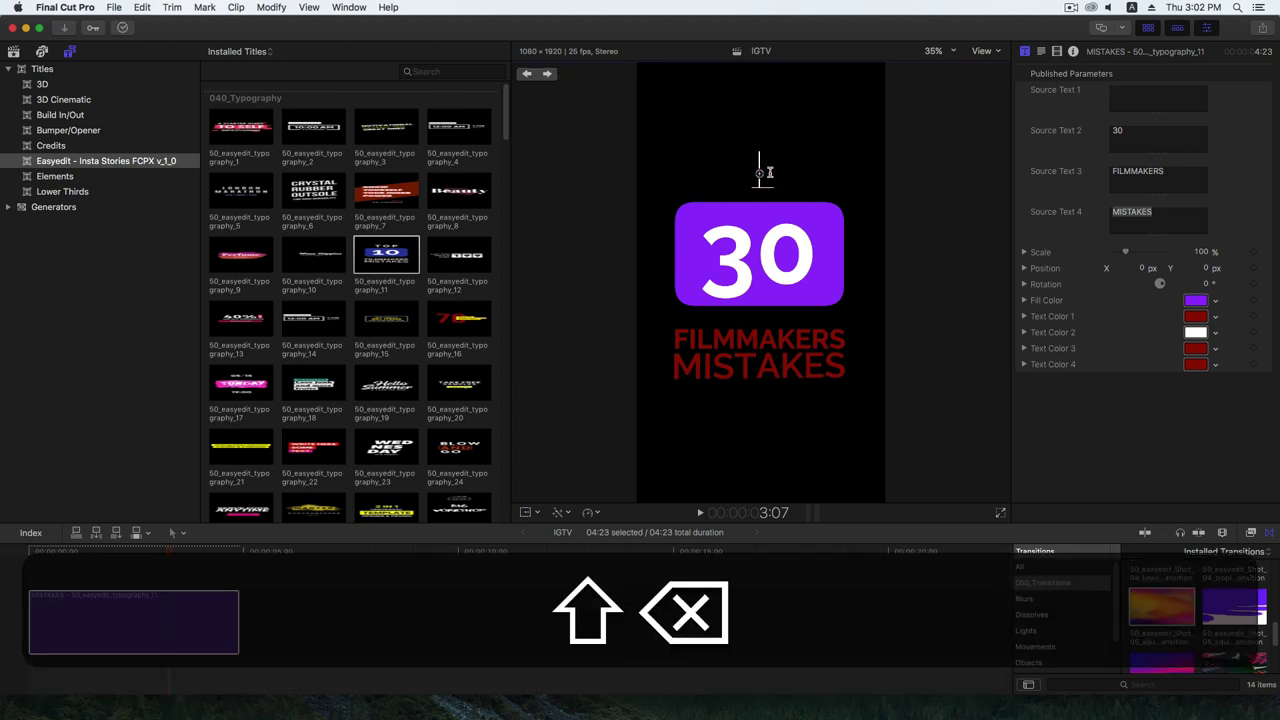
{"action": "type", "text": "TOP"}
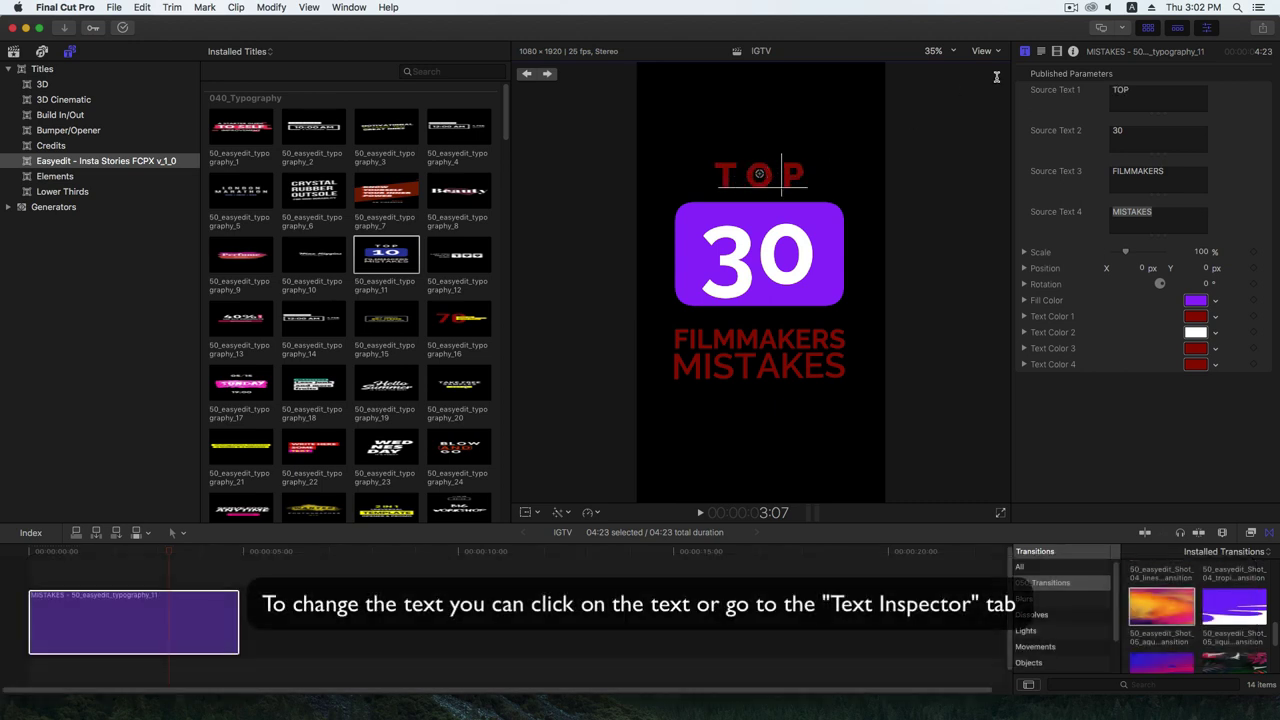
Show the Text inspector for TOP (Raleway ExtraBold, 155), undoing stray typed letters
{"action": "left_click", "coordinate": [1041, 52]}
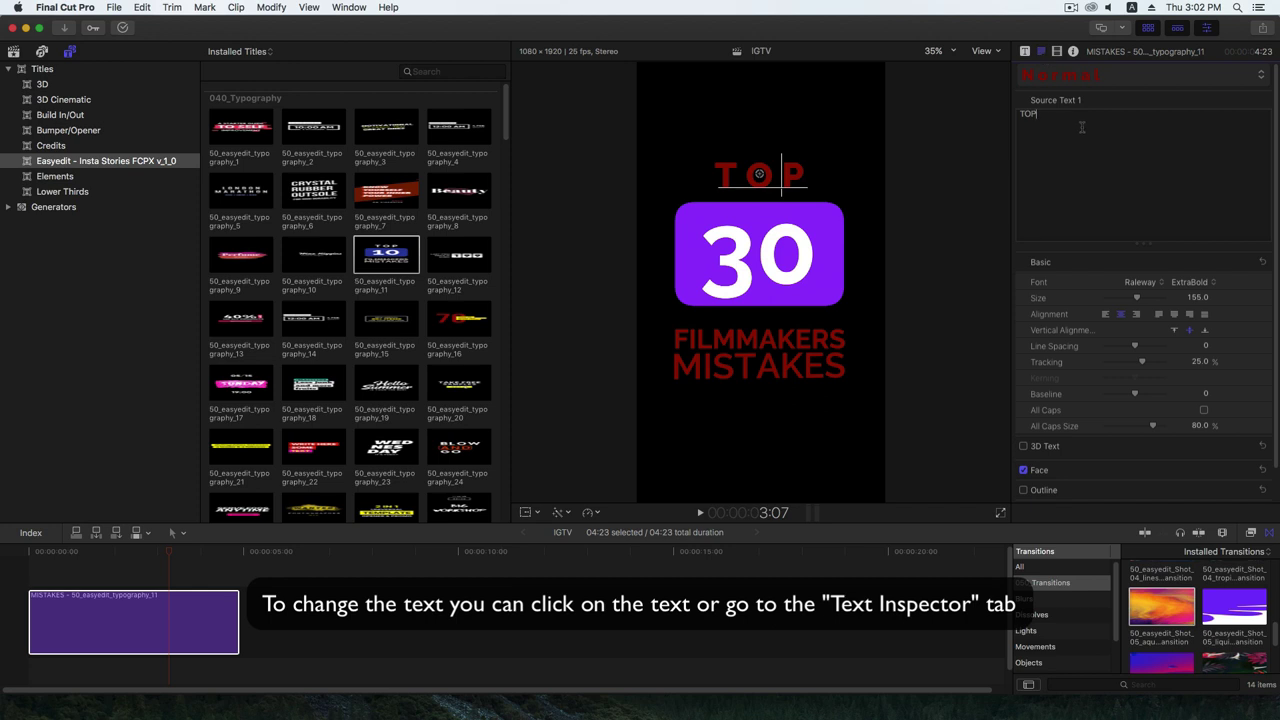
{"action": "type", "text": "dfsdf"}
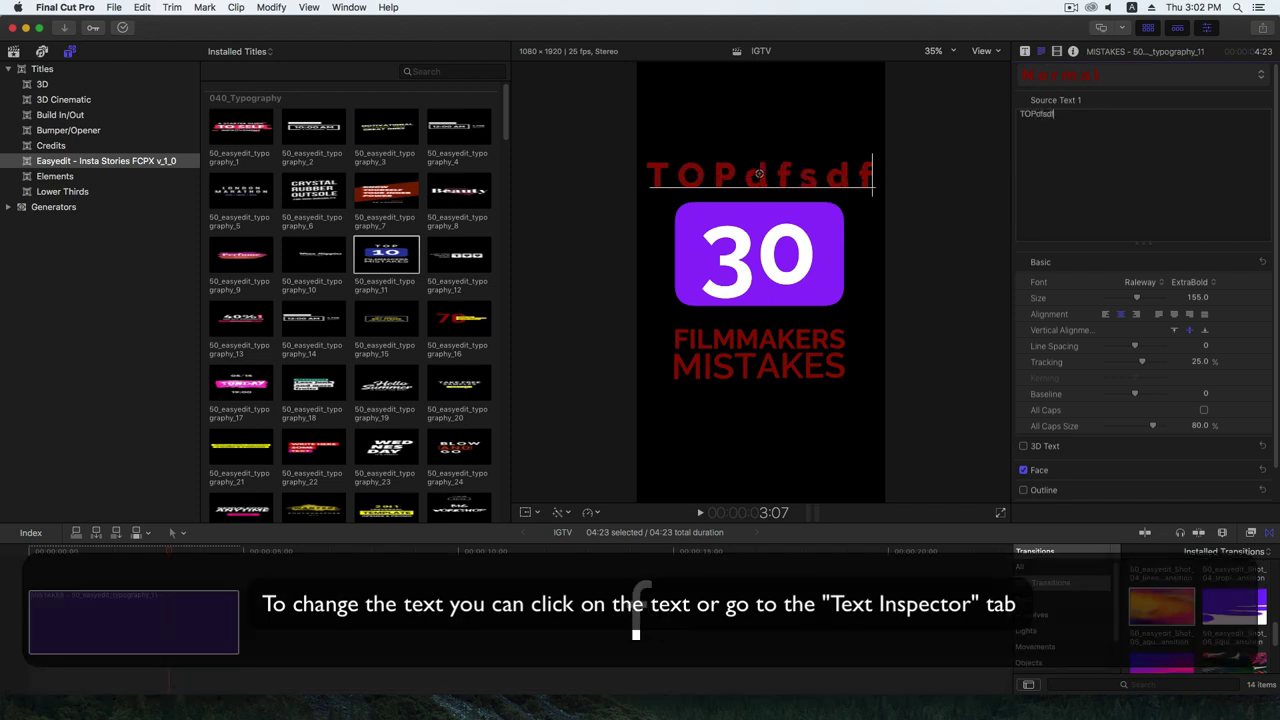
{"action": "key", "text": "super+z"}
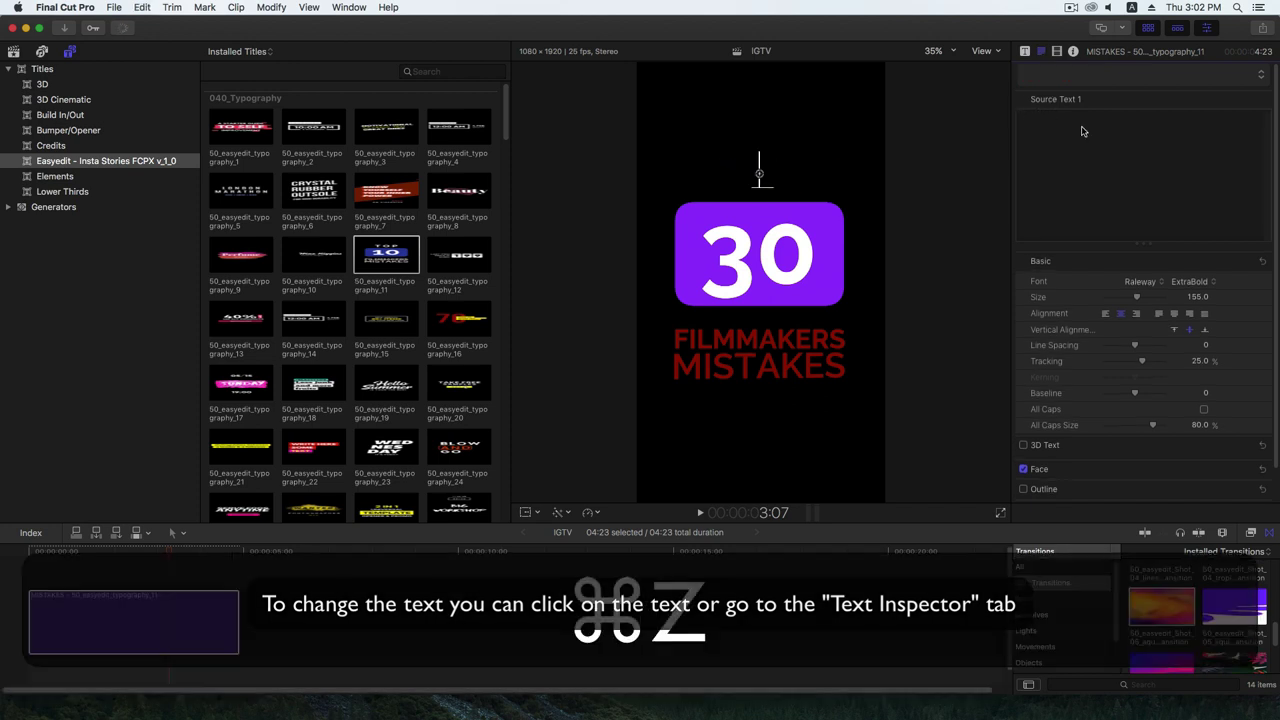
{"action": "type", "text": "TOP"}
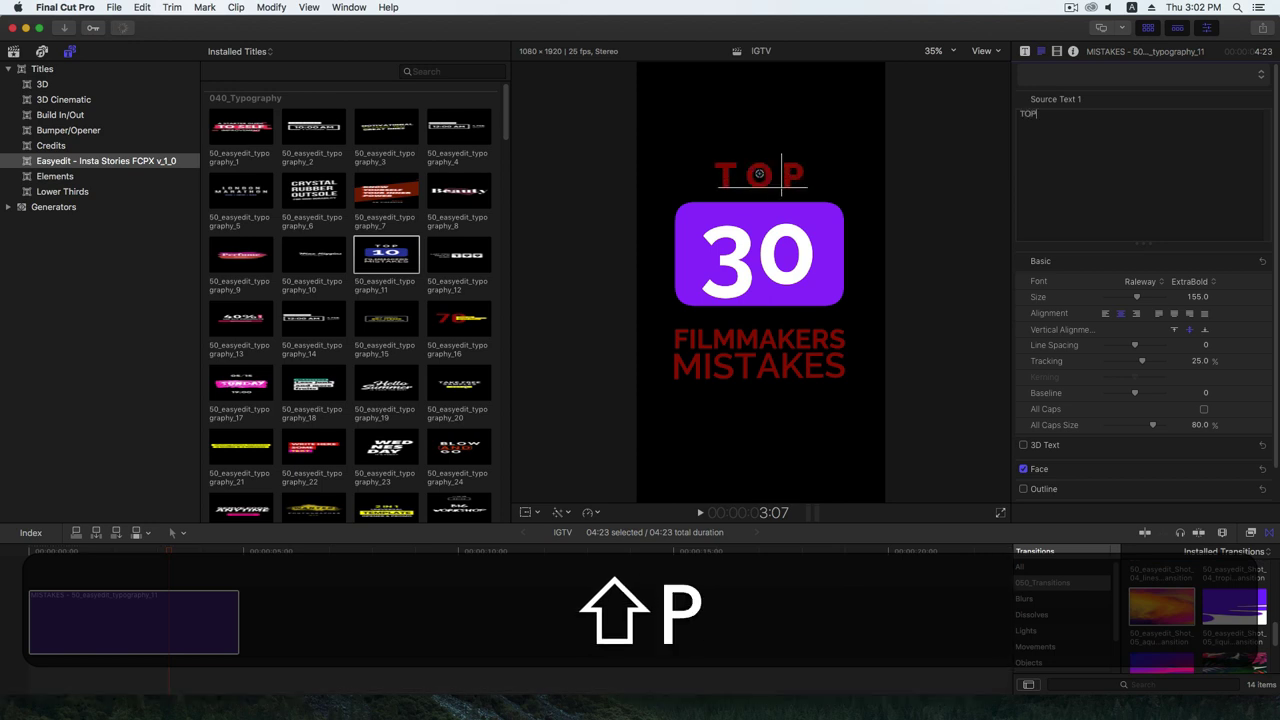
Change the TOP line to Prime Regular and enlarge it to size 284
{"action": "left_click", "coordinate": [1160, 281]}
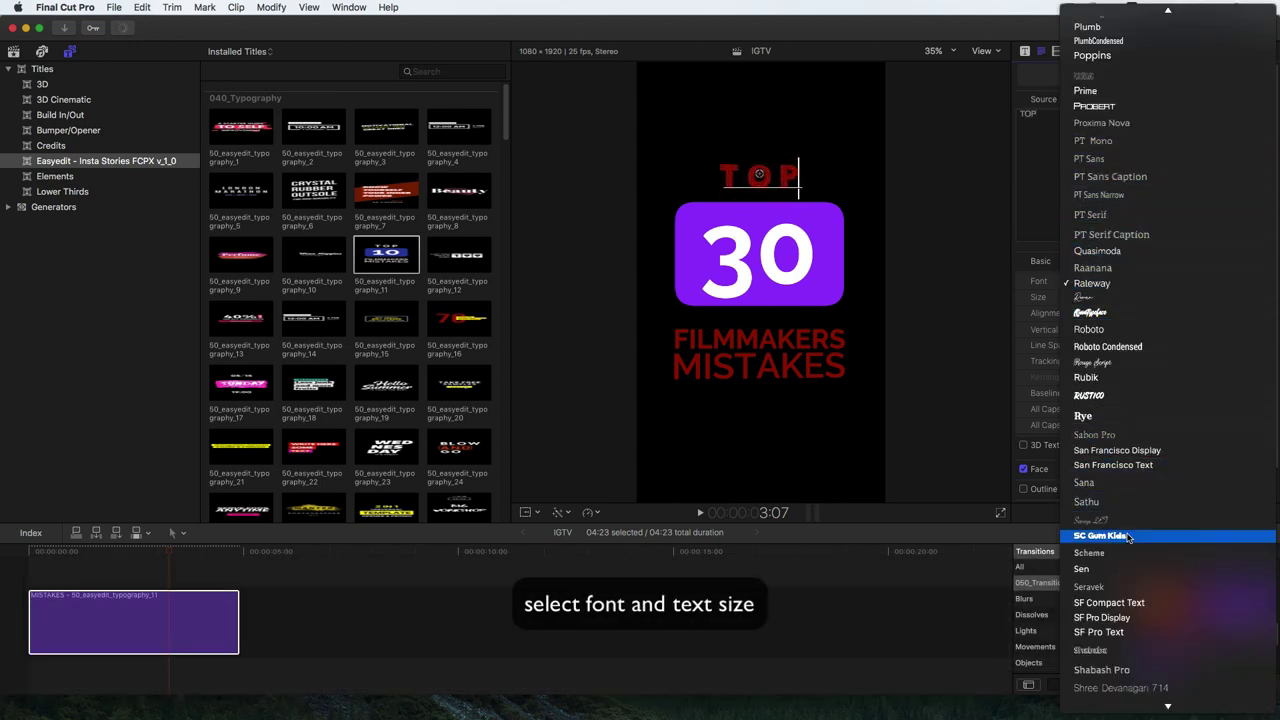
{"action": "left_click", "coordinate": [1126, 94]}
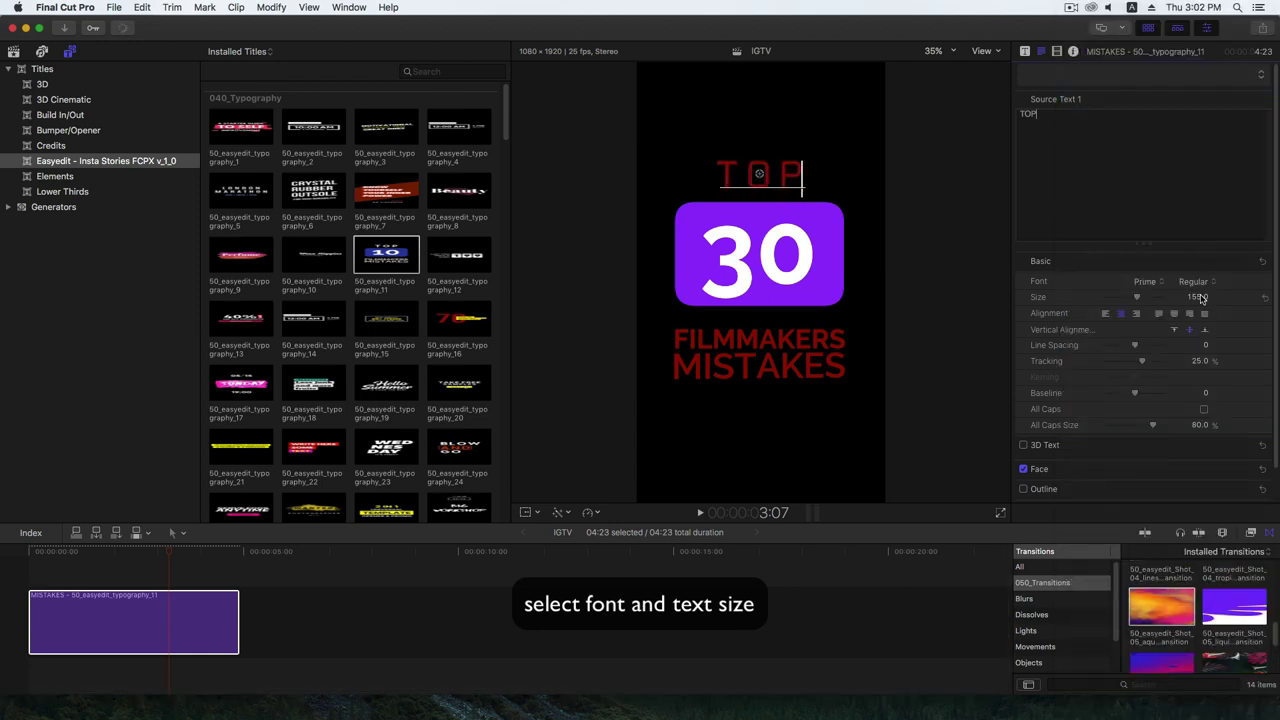
{"action": "left_click_drag", "start_coordinate": [1201, 298], "coordinate": [1240, 298]}
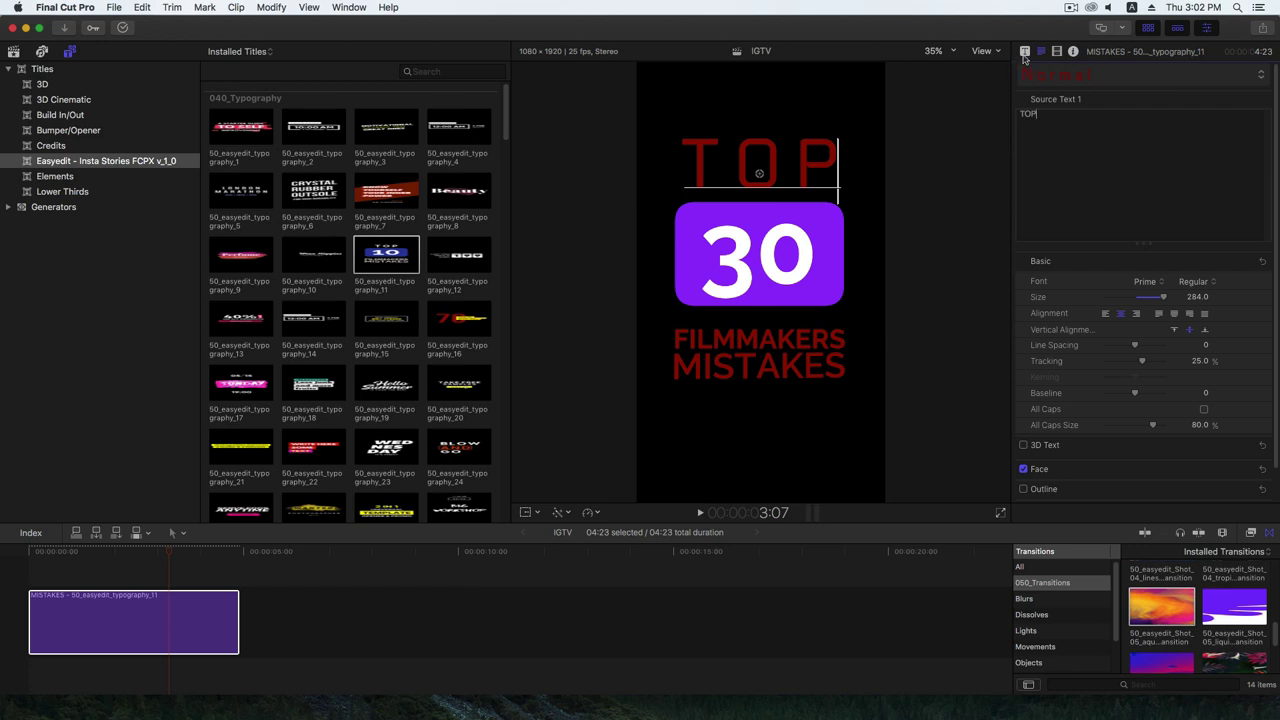
{"action": "left_click", "coordinate": [1025, 53]}
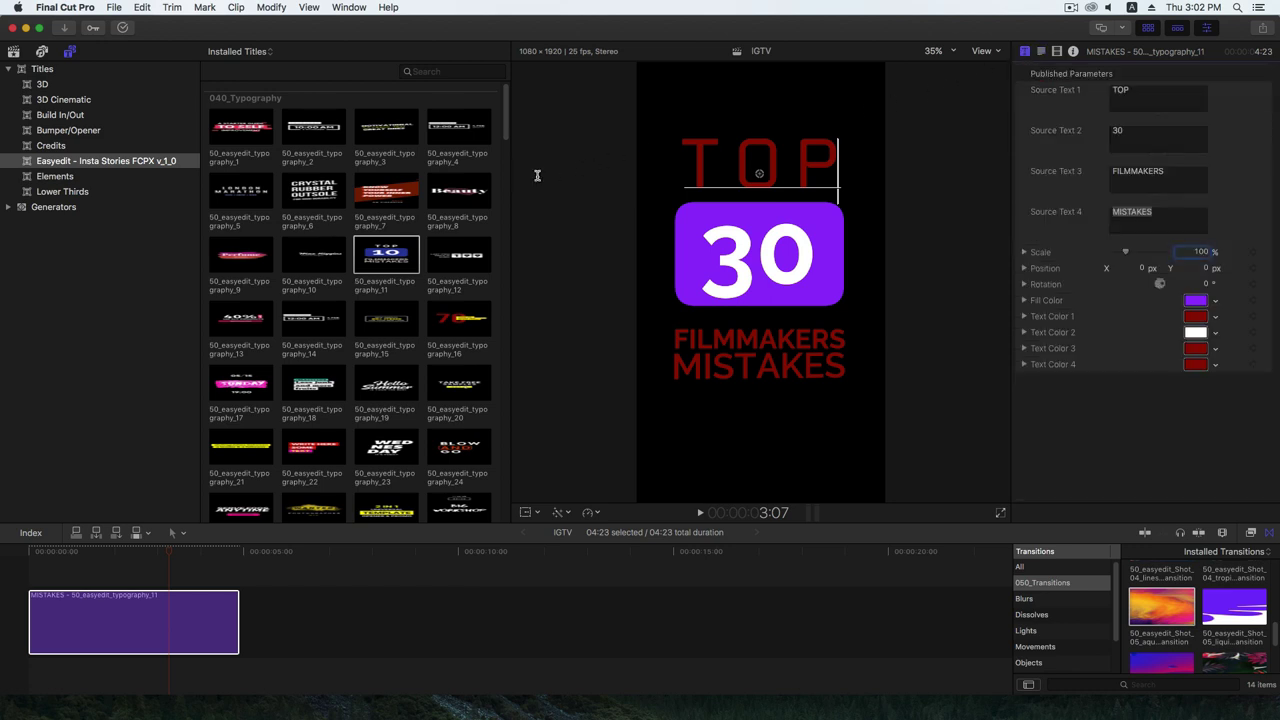
Place the mint-green 50_easyedit_background_13 clip under the TOP 30 title
{"action": "left_click_drag", "start_coordinate": [509, 137], "coordinate": [503, 210]}
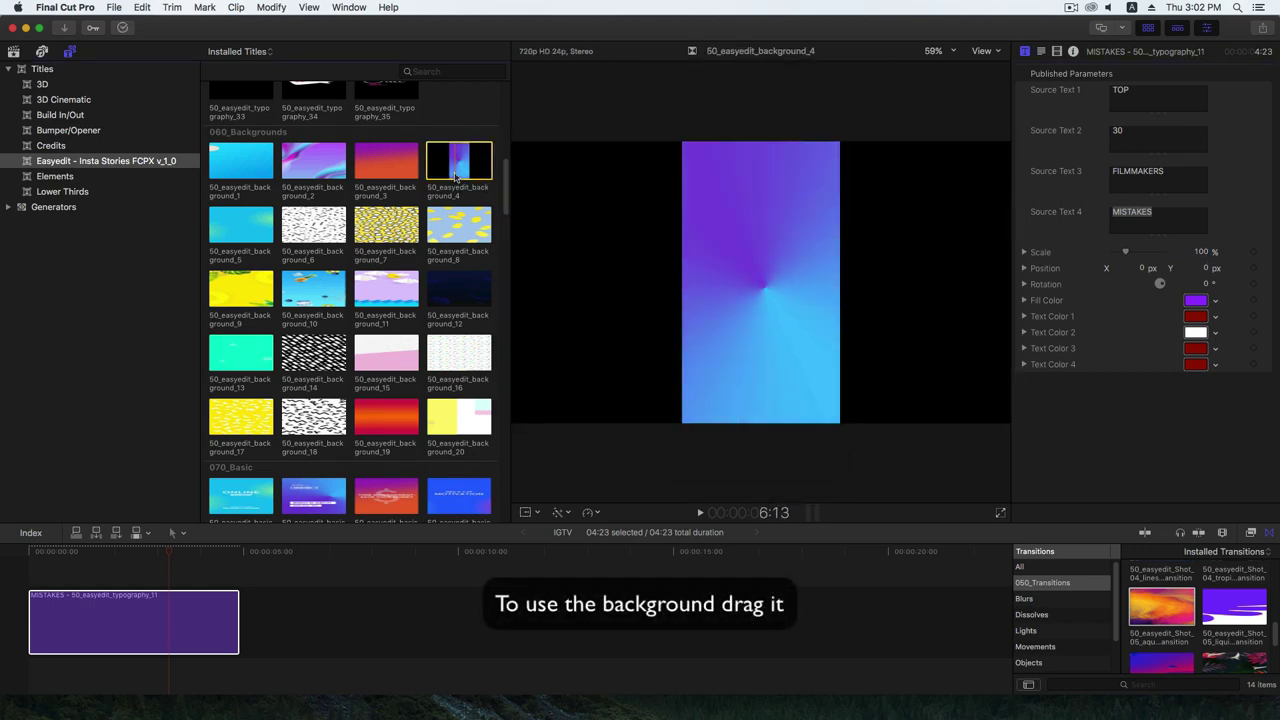
{"action": "left_click", "coordinate": [367, 229]}
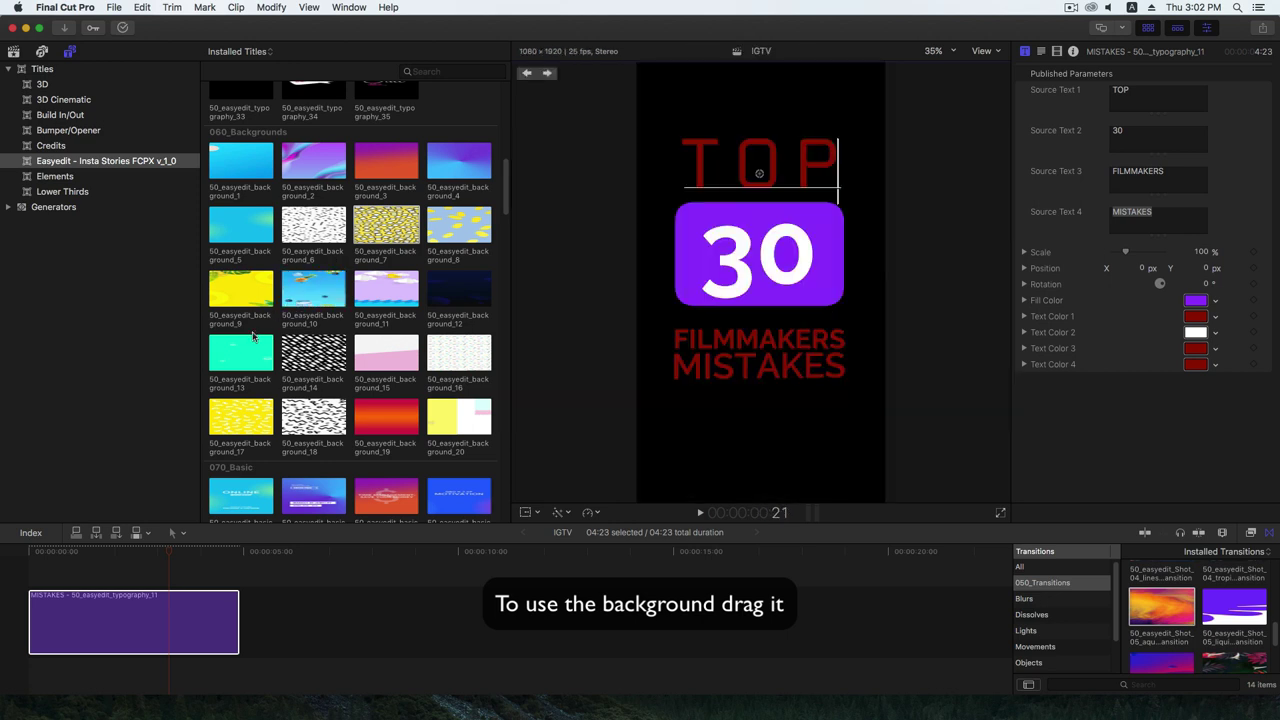
{"action": "mouse_move", "coordinate": [245, 355]}
{"action": "left_mouse_down"}
{"action": "mouse_move", "coordinate": [243, 577]}
{"action": "mouse_move", "coordinate": [28, 676]}
{"action": "left_mouse_up"}
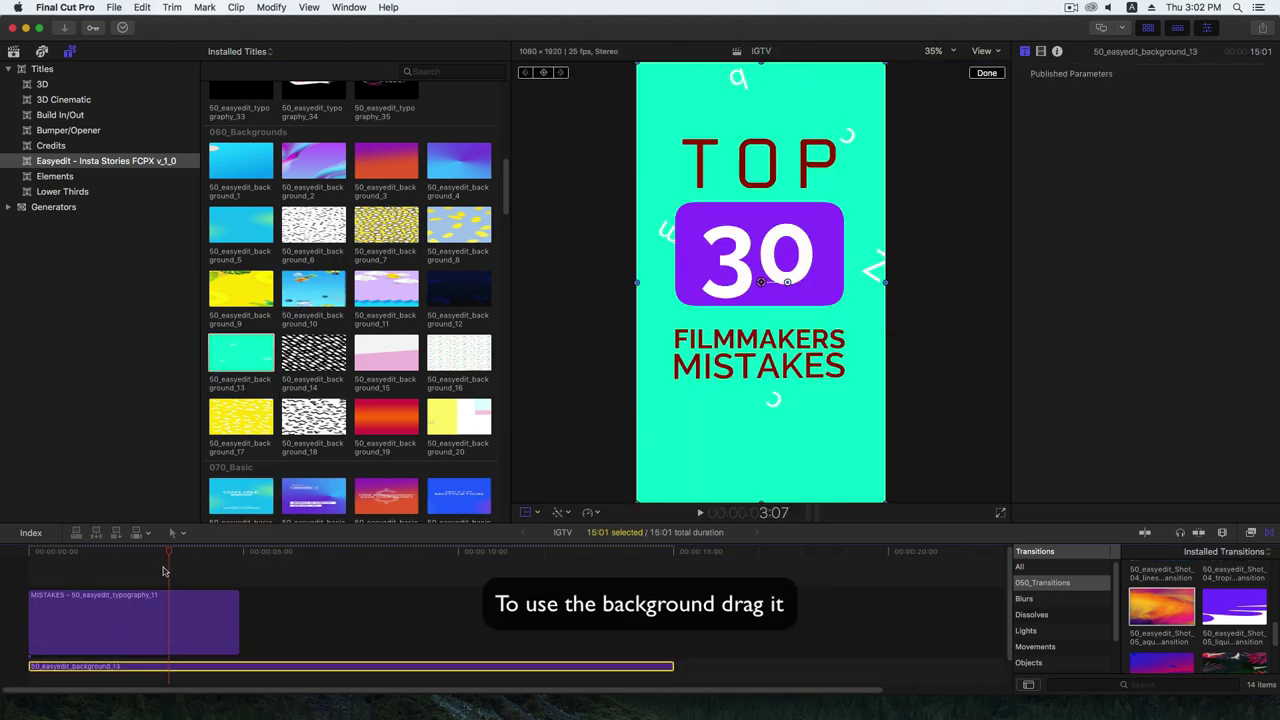
Play the title over its background and trim the background to end at 4:23
{"action": "left_click_drag", "start_coordinate": [162, 556], "coordinate": [22, 556]}
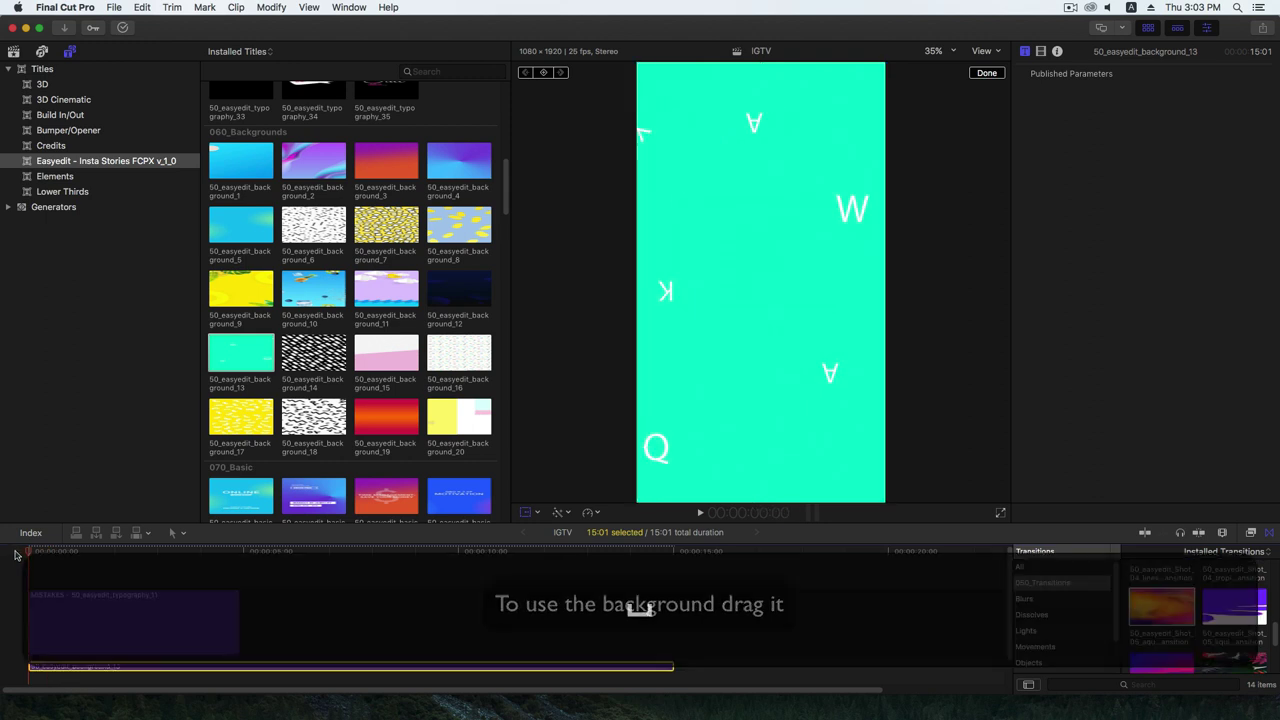
{"action": "key", "text": "space"}
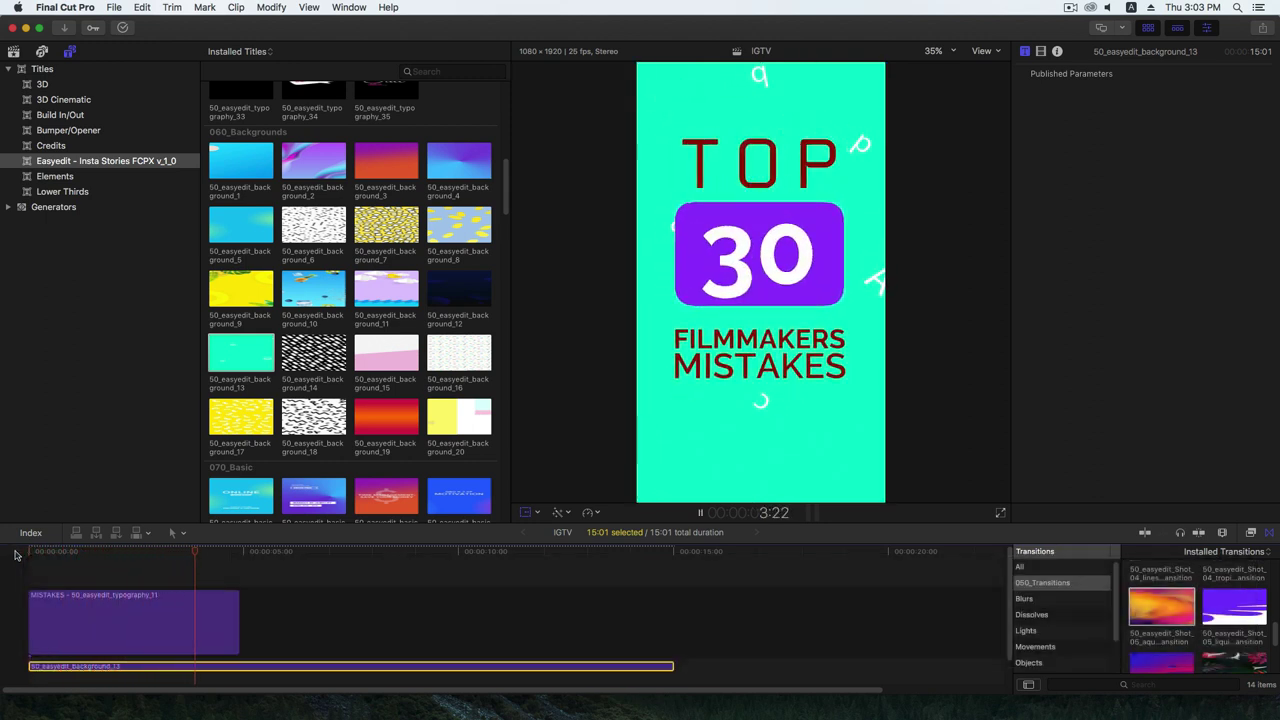
{"action": "key", "text": "space"}
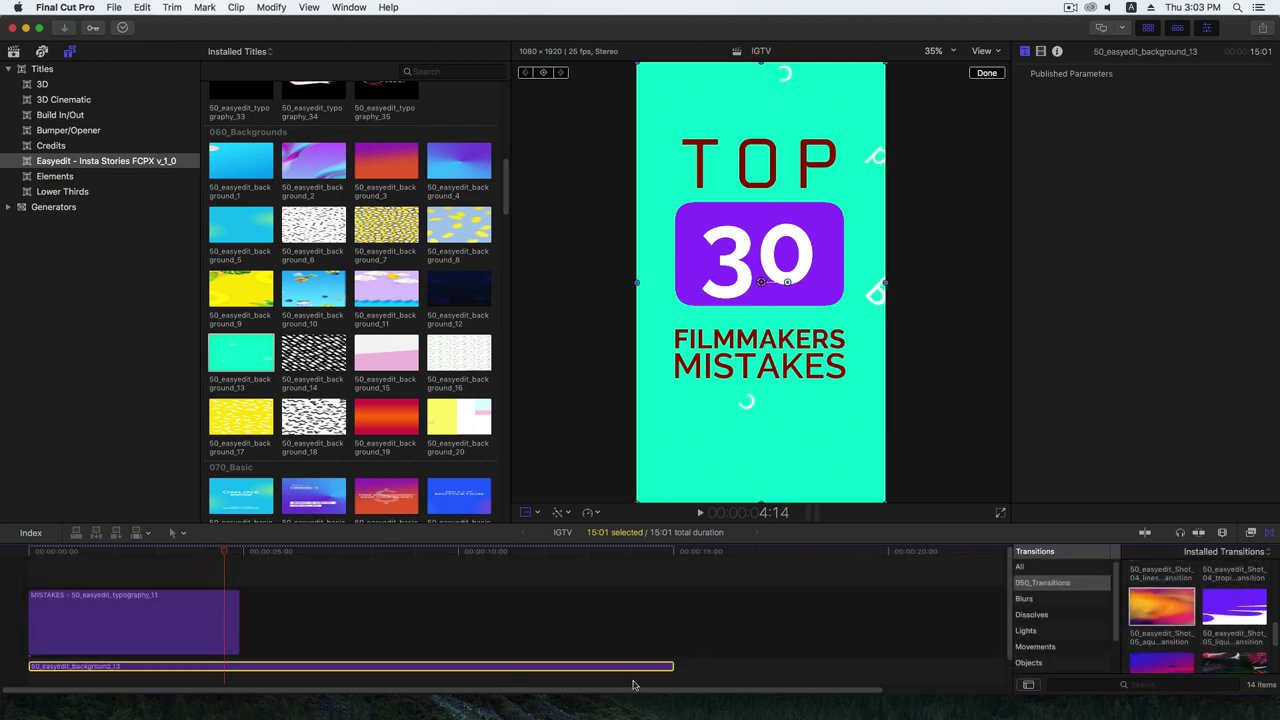
{"action": "left_click_drag", "start_coordinate": [674, 667], "coordinate": [237, 664]}
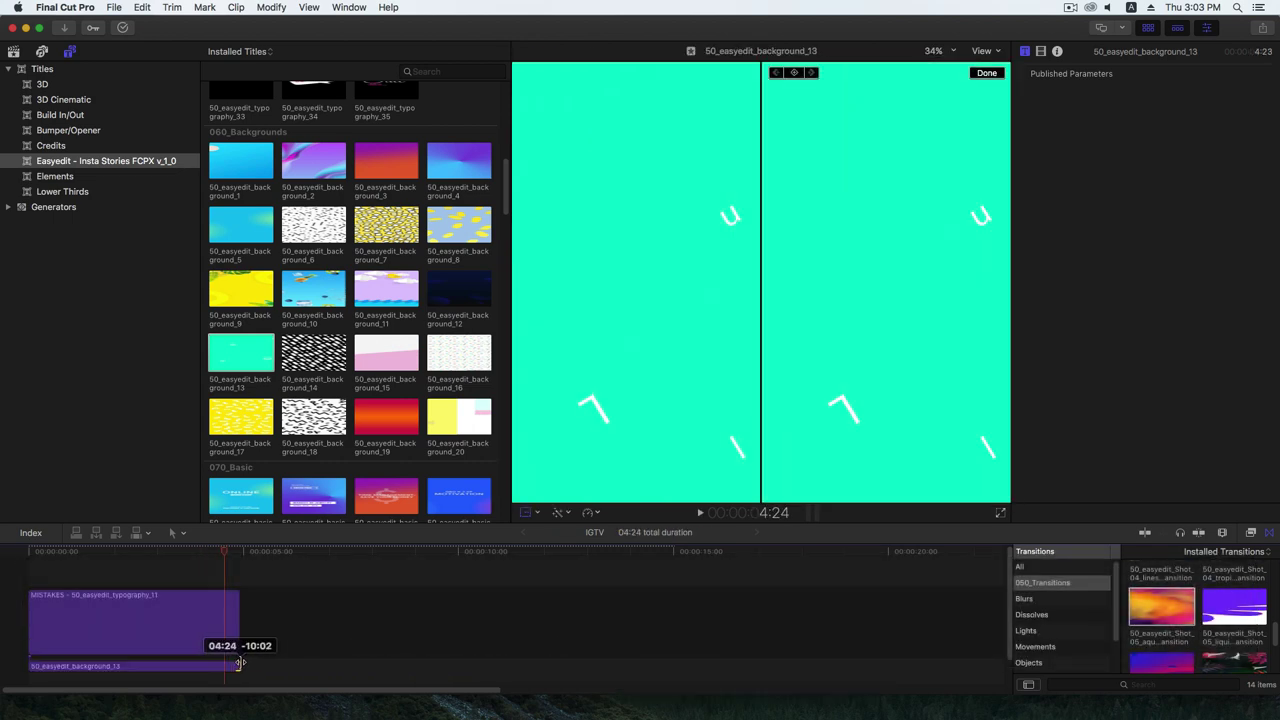
{"action": "key", "text": "space"}
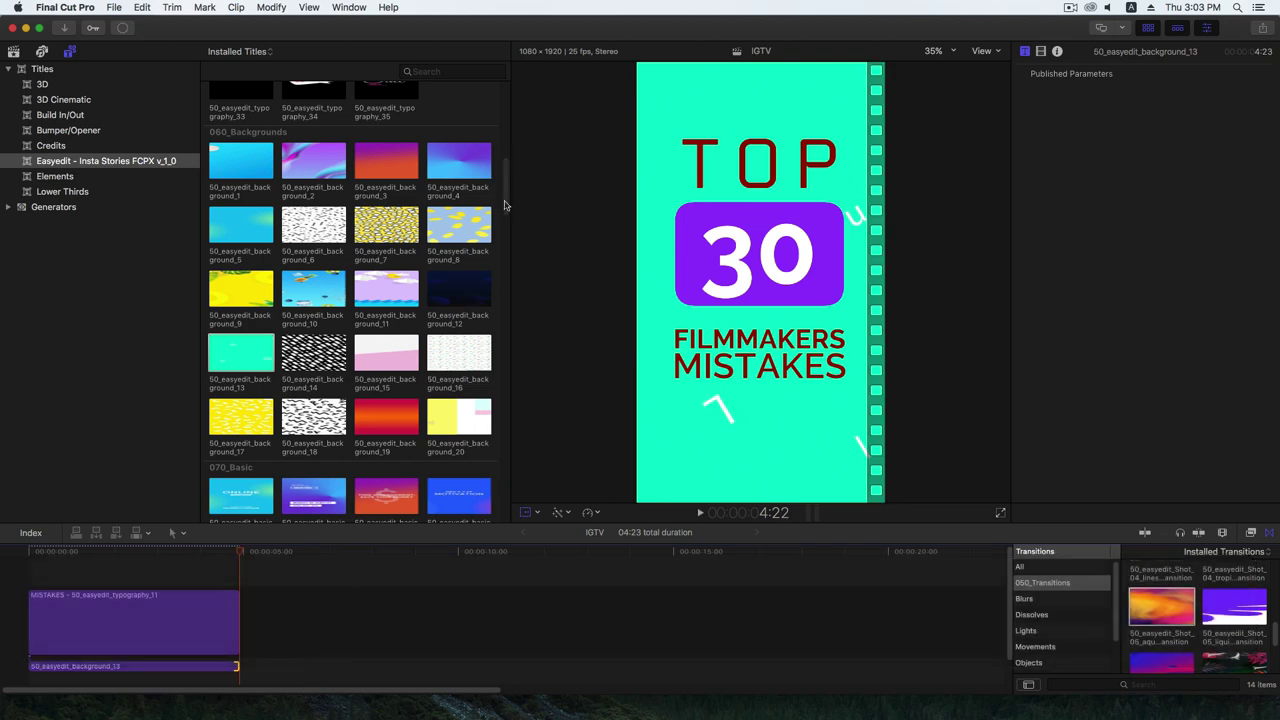
{"action": "left_click_drag", "start_coordinate": [504, 205], "coordinate": [507, 286]}
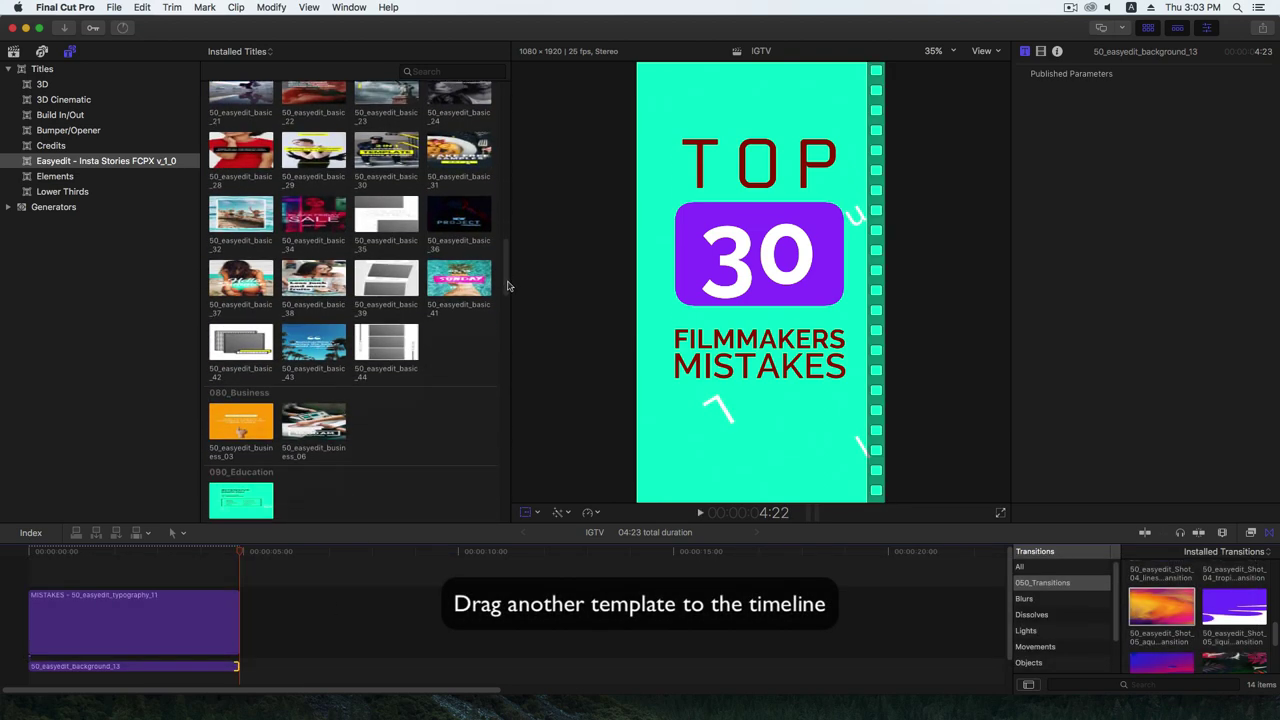
Add the 50_easyedit_basic_34 'BLACK FRIDAY SALE' title after the TOP 30 clip and preview it
{"action": "left_click_drag", "start_coordinate": [322, 220], "coordinate": [272, 624]}
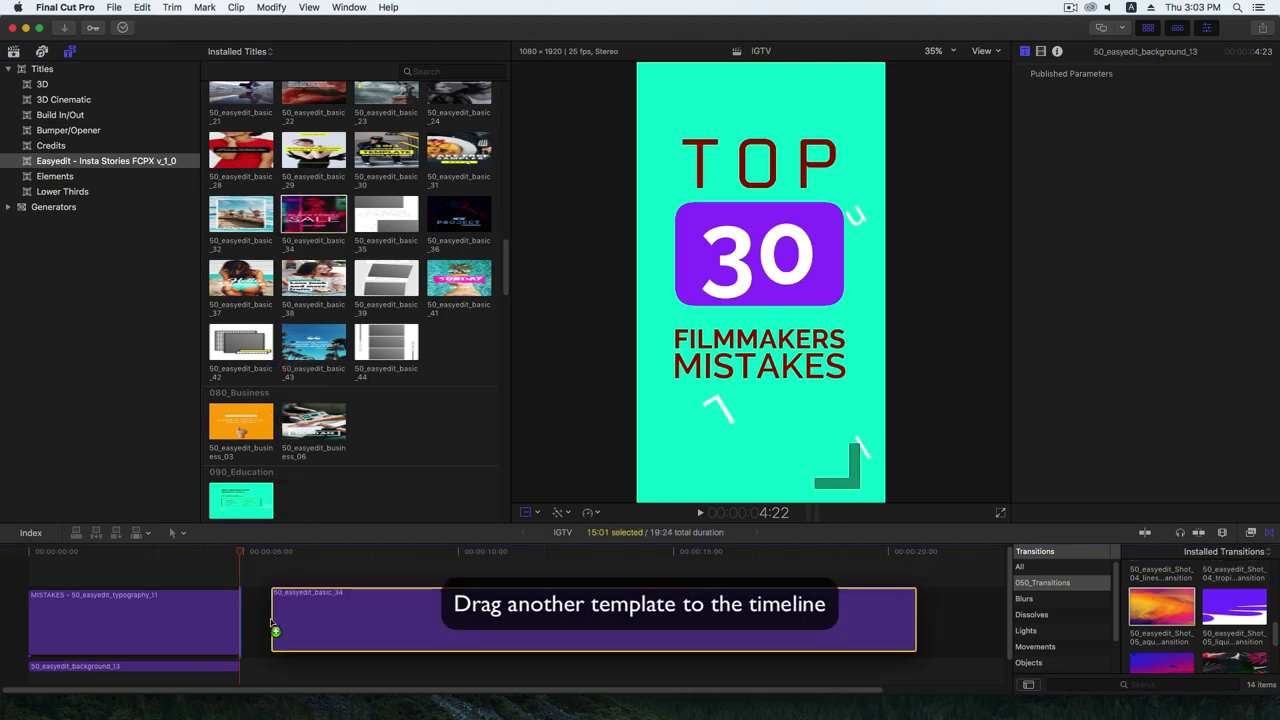
{"action": "key", "text": "space"}
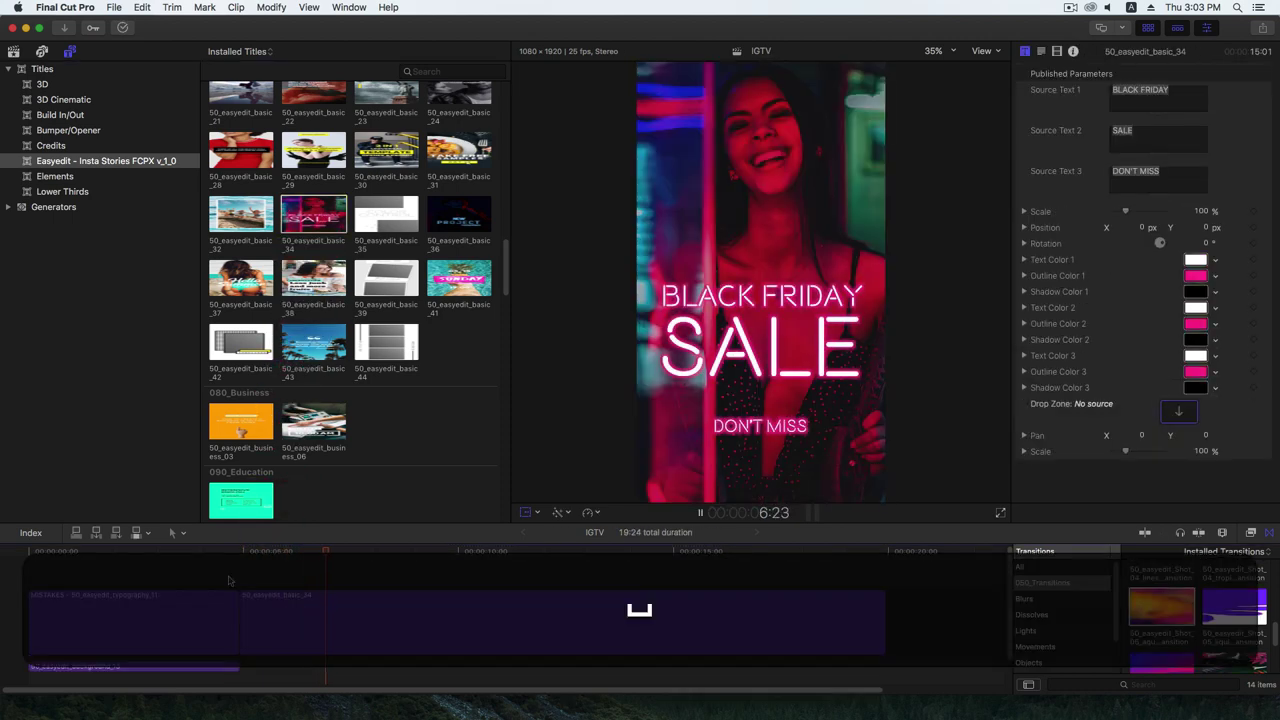
{"action": "left_click", "coordinate": [235, 557]}
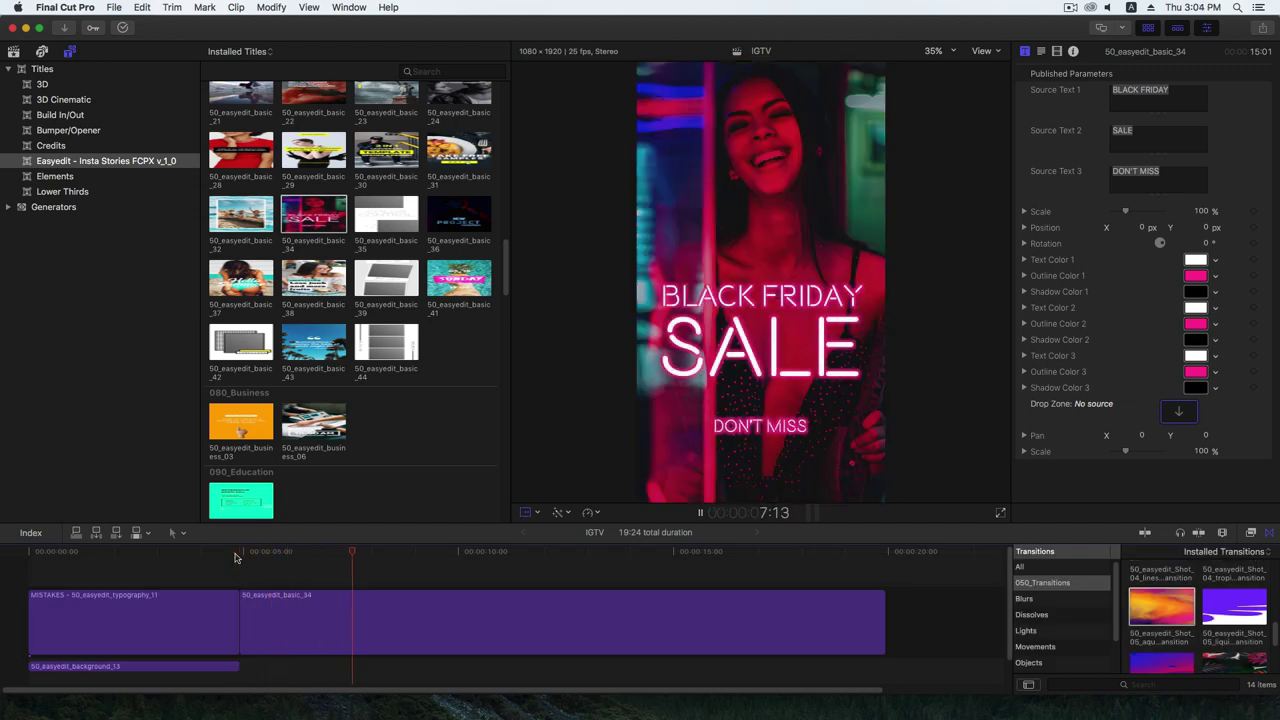
{"action": "key", "text": "space"}
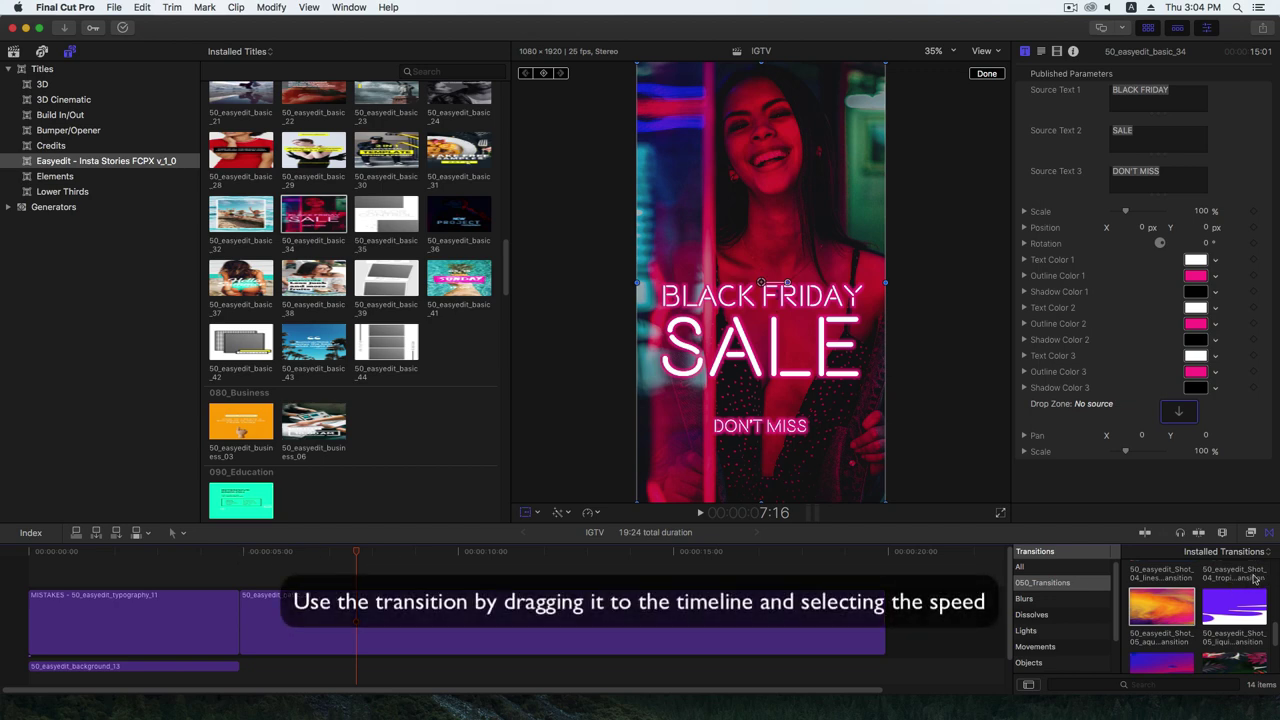
Put the Shot_06 gradient transition between the first two clips, lengthen it, and play from the start
{"action": "left_click", "coordinate": [1049, 585]}
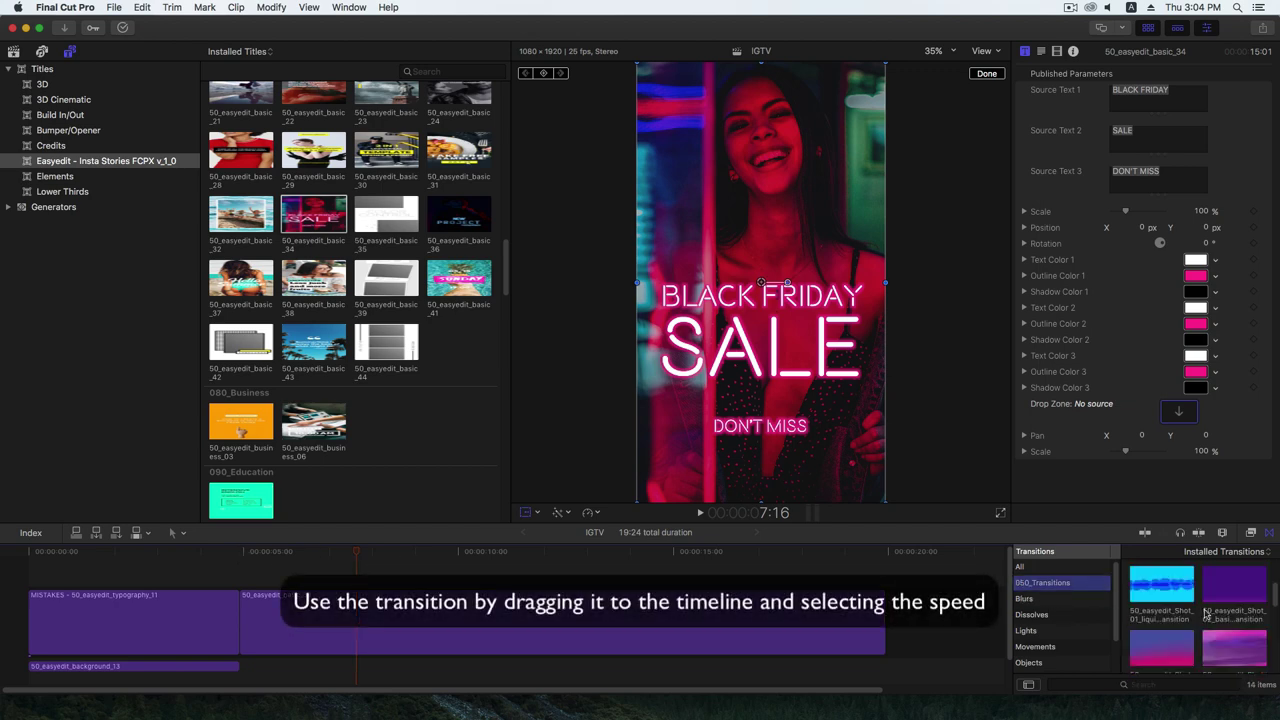
{"action": "scroll", "coordinate": [1207, 614], "scroll_direction": "down", "scroll_amount": 5}
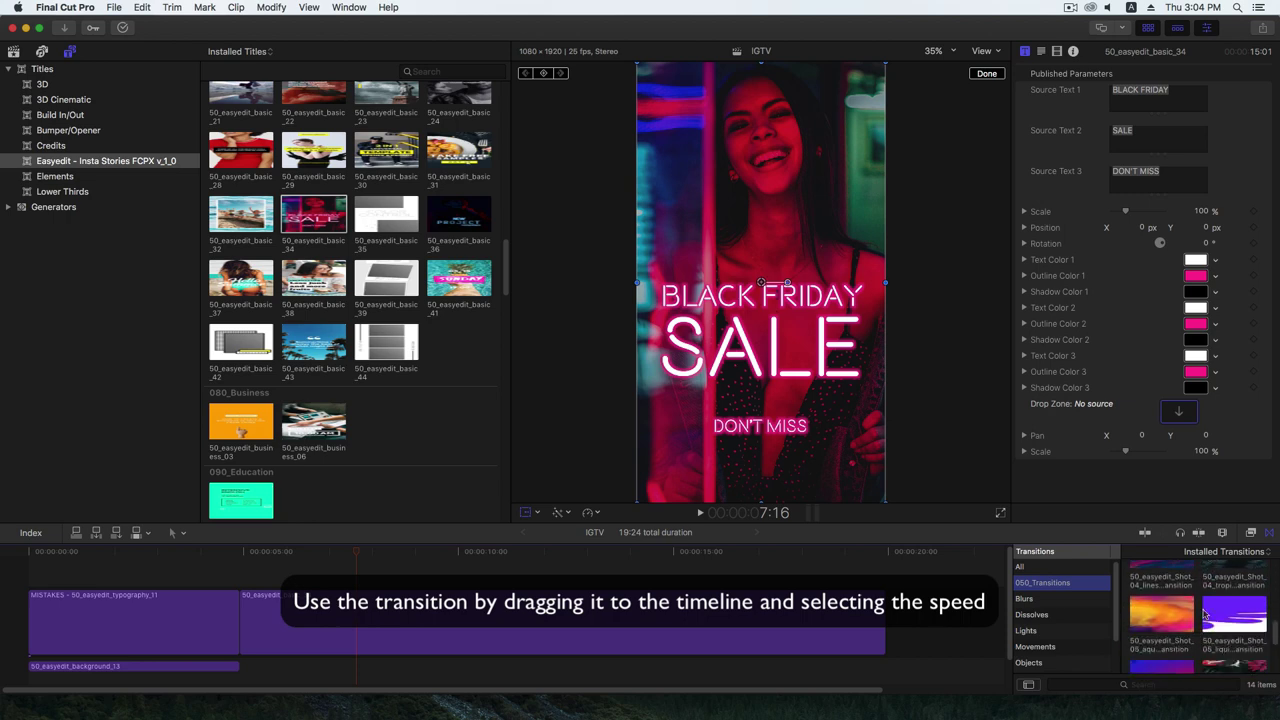
{"action": "scroll", "coordinate": [1206, 614], "scroll_direction": "down", "scroll_amount": 5}
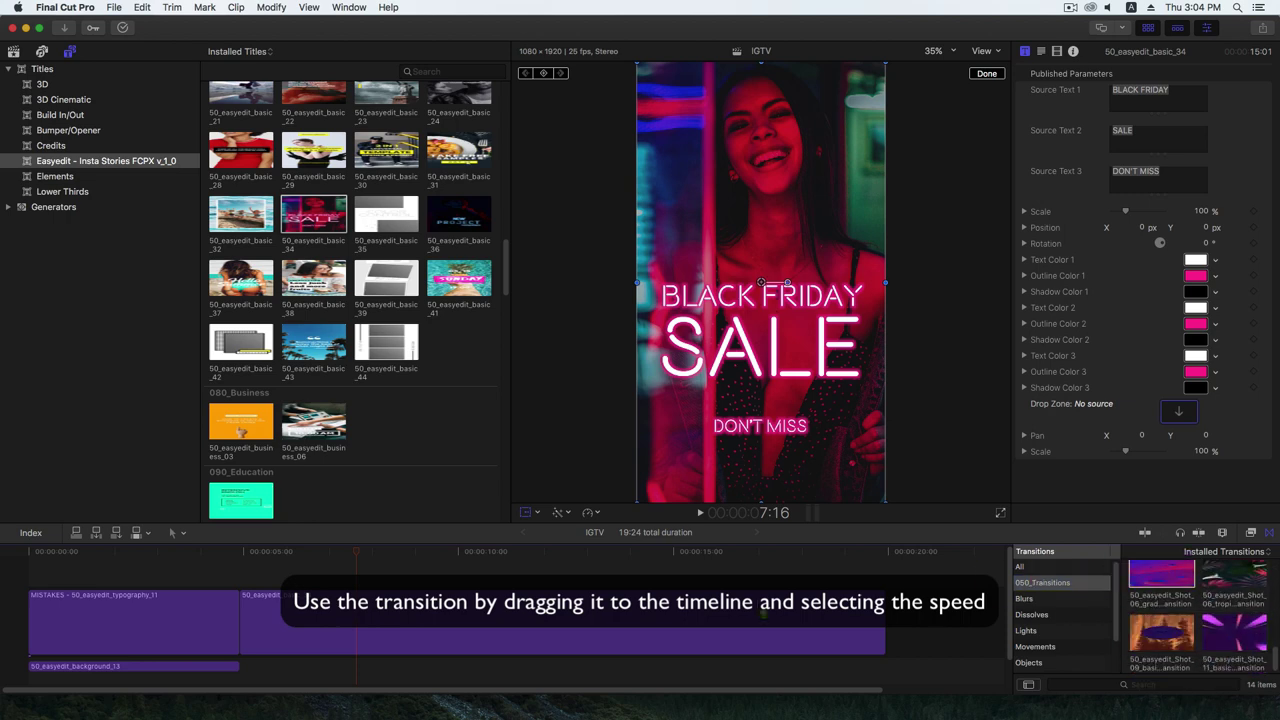
{"action": "mouse_move", "coordinate": [763, 612]}
{"action": "left_mouse_down"}
{"action": "mouse_move", "coordinate": [240, 614]}
{"action": "mouse_move", "coordinate": [274, 620]}
{"action": "left_mouse_up"}
{"action": "key", "text": "Home"}
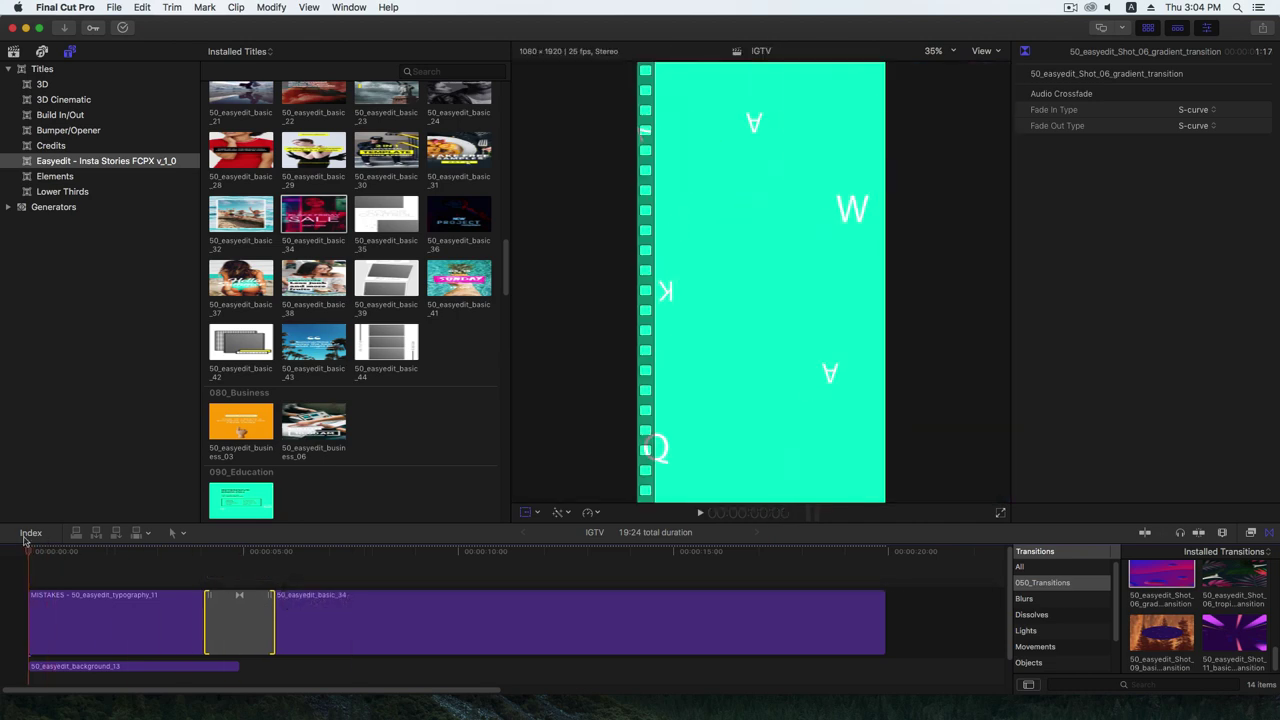
{"action": "key", "text": "space"}
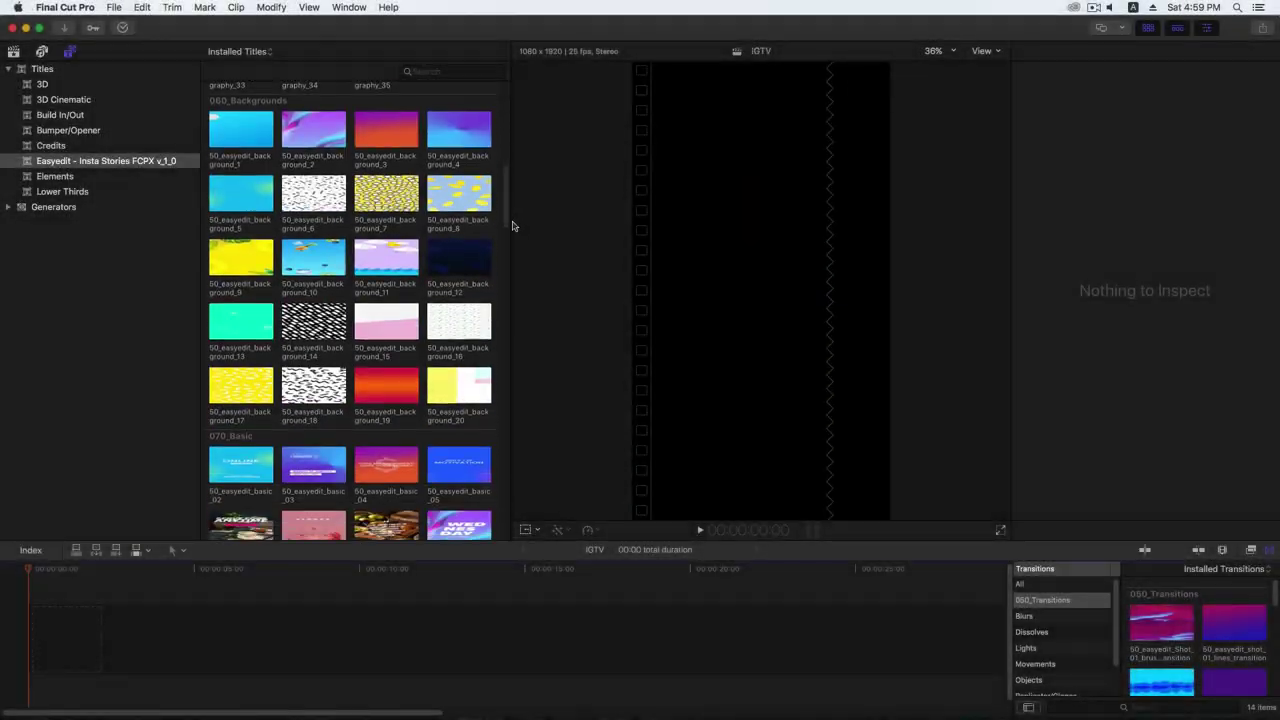
Drop the 50_easyedit_basic_20 STORIES title into the empty IGTV timeline and preview it
{"action": "scroll", "coordinate": [497, 256], "scroll_direction": "down", "scroll_amount": 3}
{"action": "left_click_drag", "start_coordinate": [395, 245], "coordinate": [57, 643]}
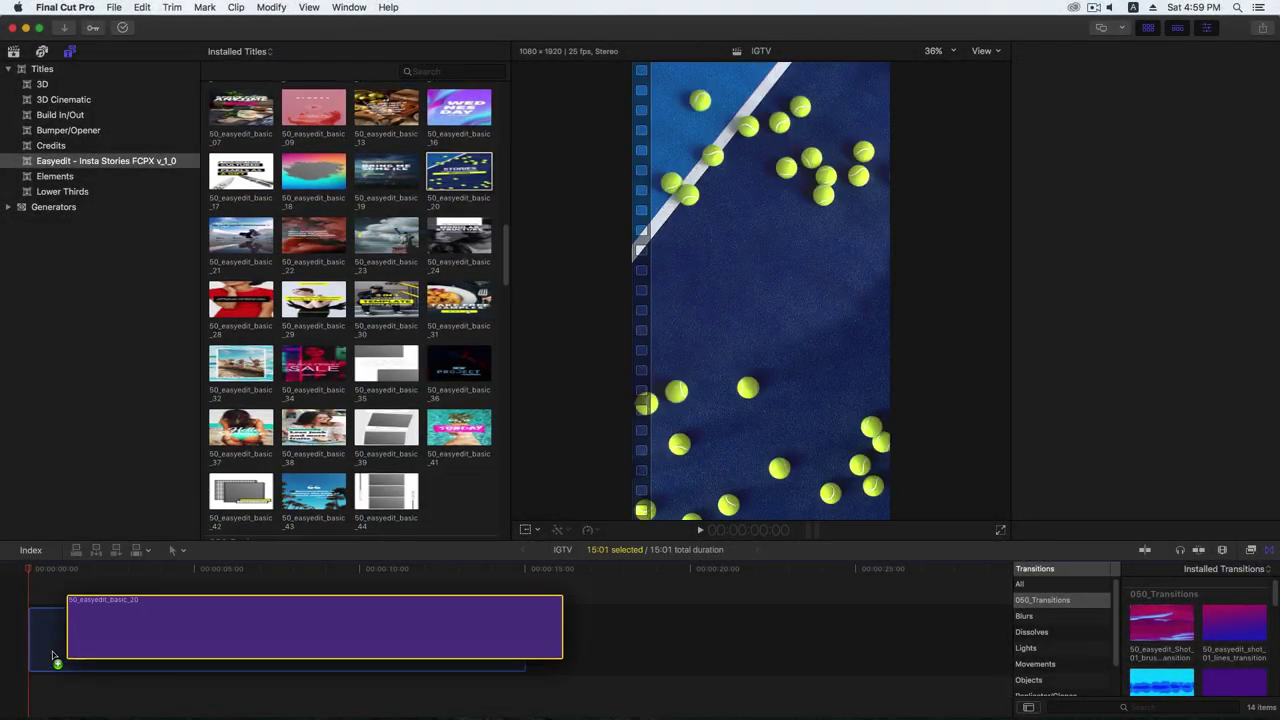
{"action": "key", "text": "space"}
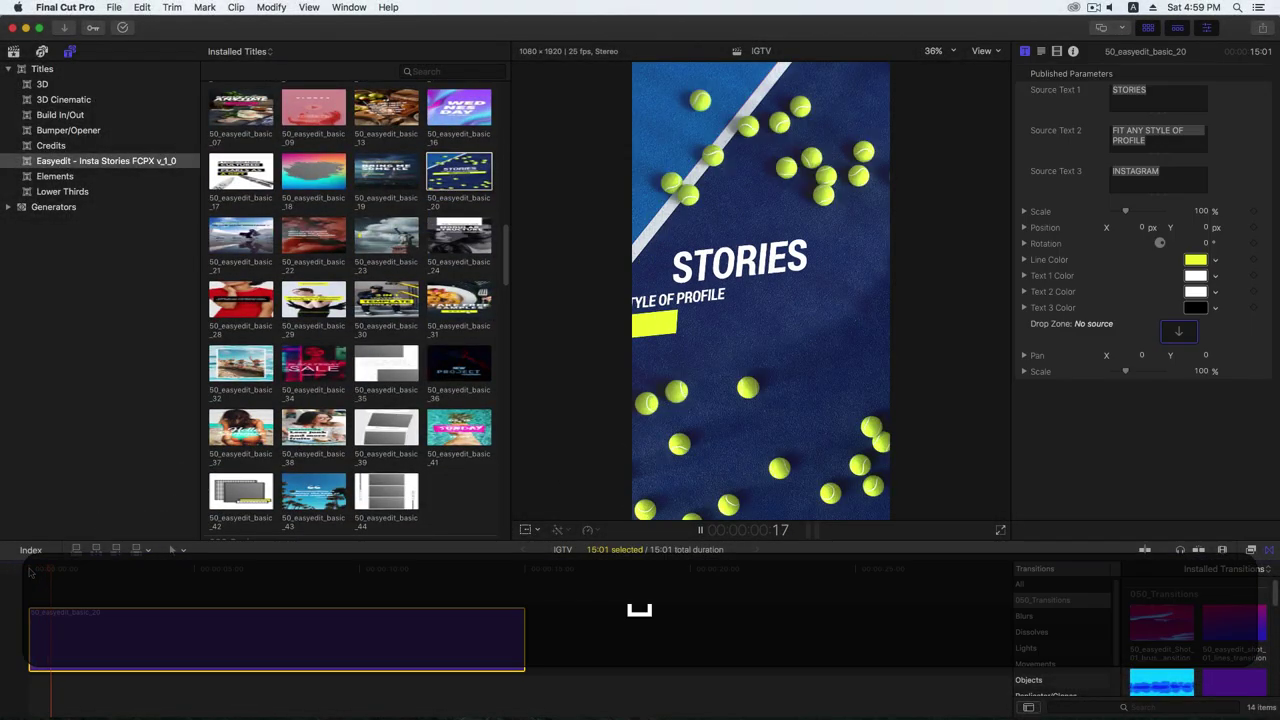
{"action": "key", "text": "space"}
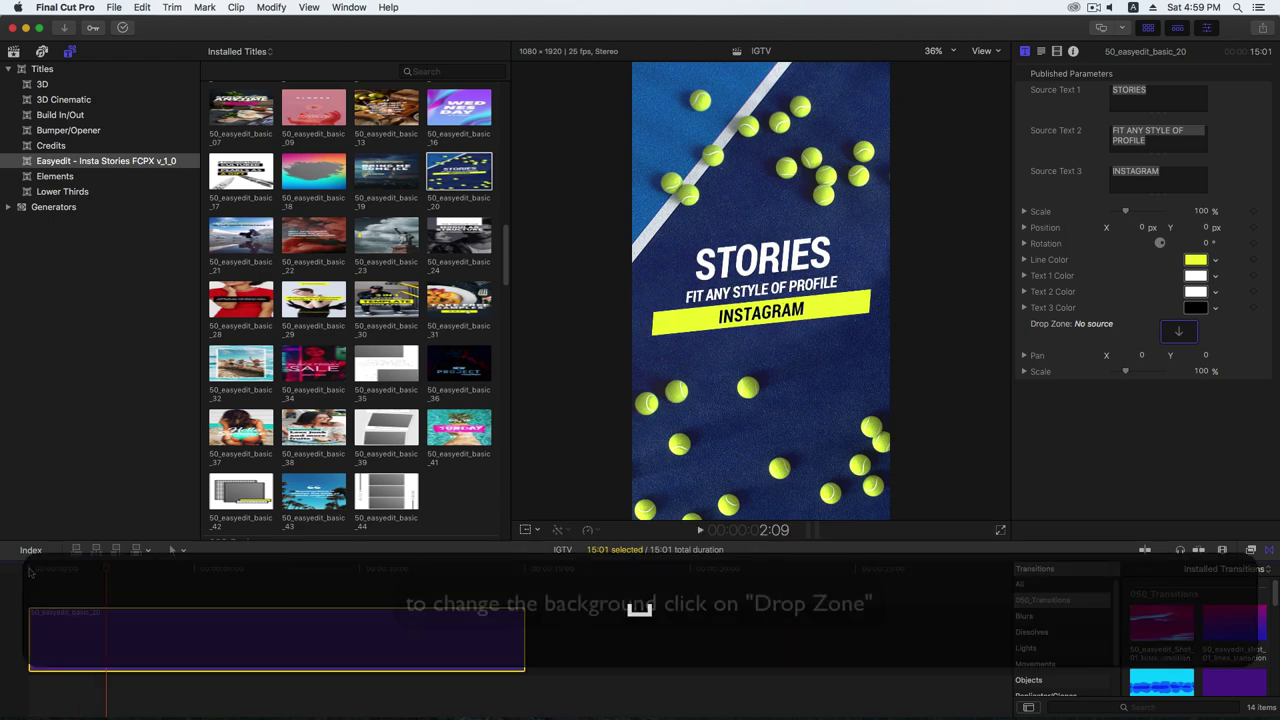
Fill the STORIES drop zone with the woman-1245817_1920 umbrella photo from the library
{"action": "left_click", "coordinate": [1166, 341]}
{"action": "key", "text": "super+1"}
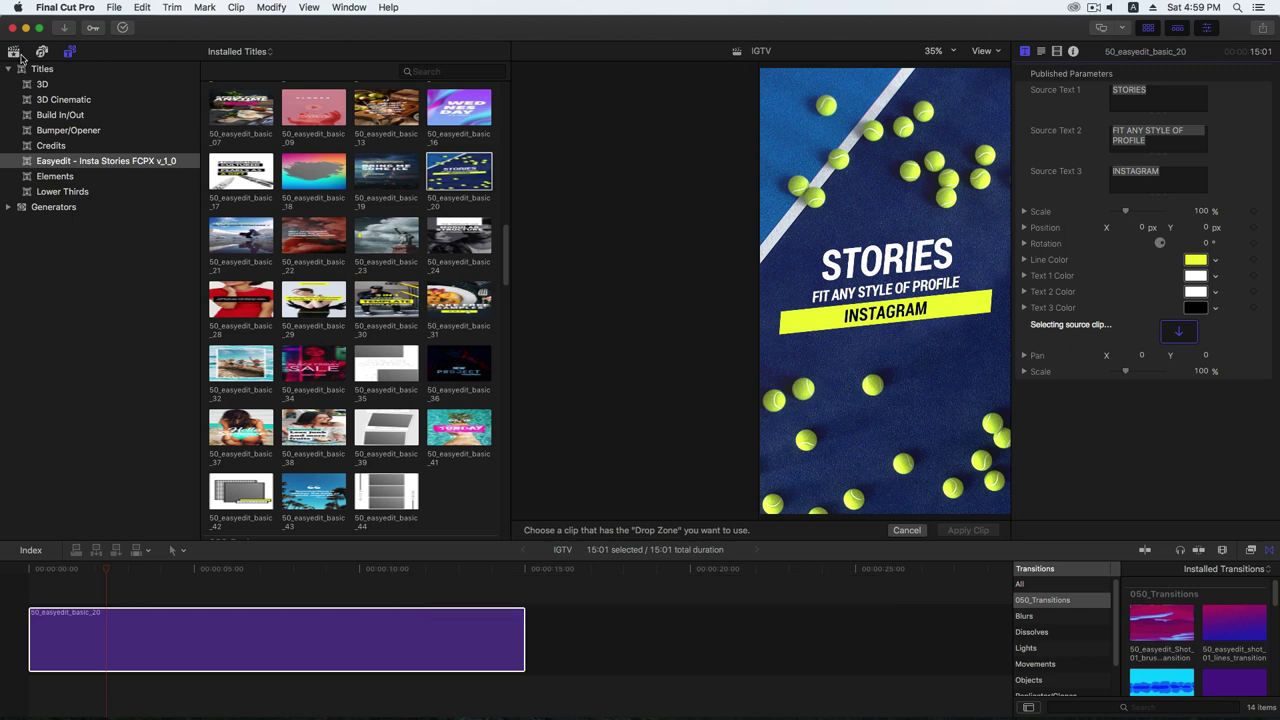
{"action": "left_click", "coordinate": [430, 458]}
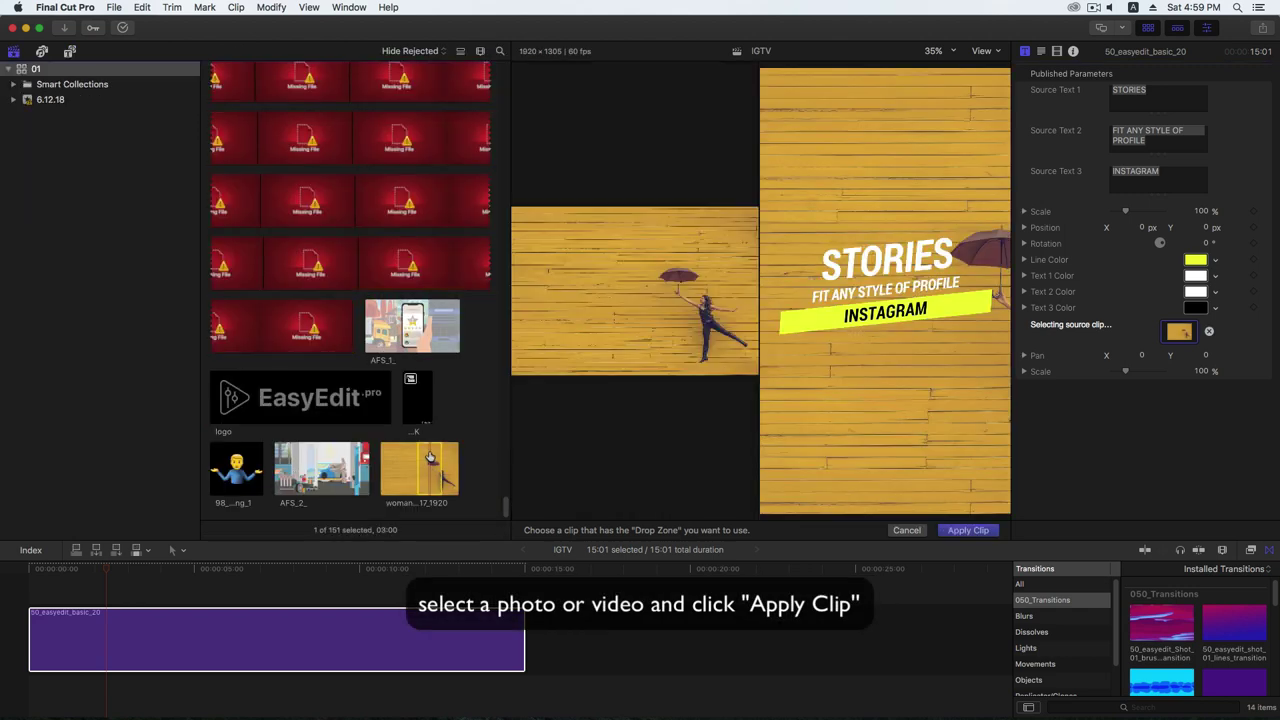
{"action": "left_click", "coordinate": [967, 531]}
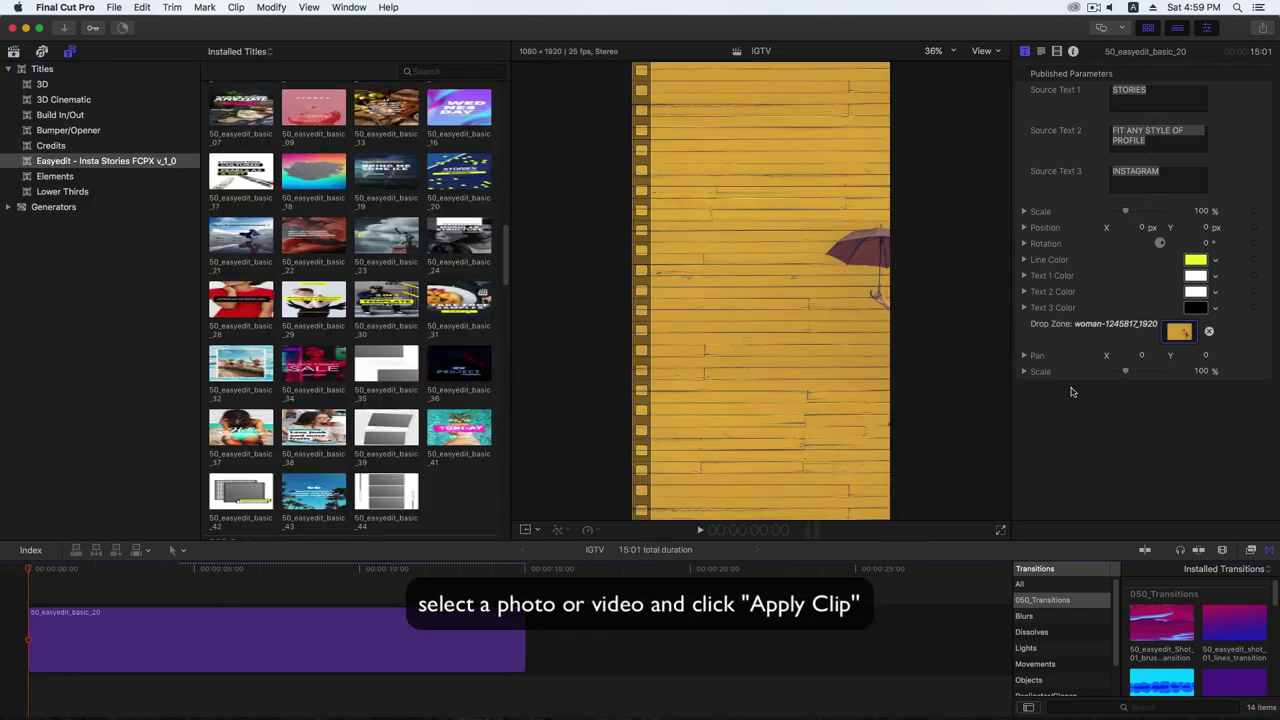
Pan the drop-zone photo to X -47.3, Y 5.5 at 113% scale and preview it
{"action": "left_click_drag", "start_coordinate": [1134, 355], "coordinate": [1218, 371]}
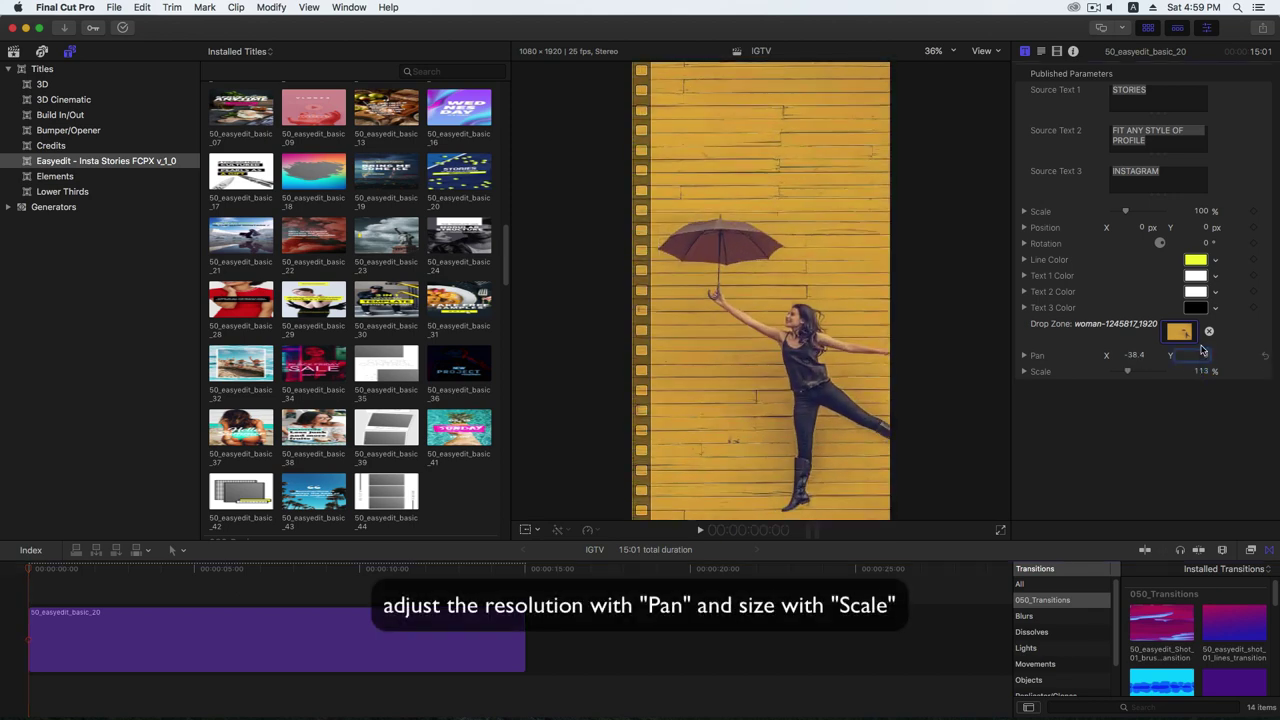
{"action": "left_click_drag", "start_coordinate": [1206, 355], "coordinate": [1136, 355]}
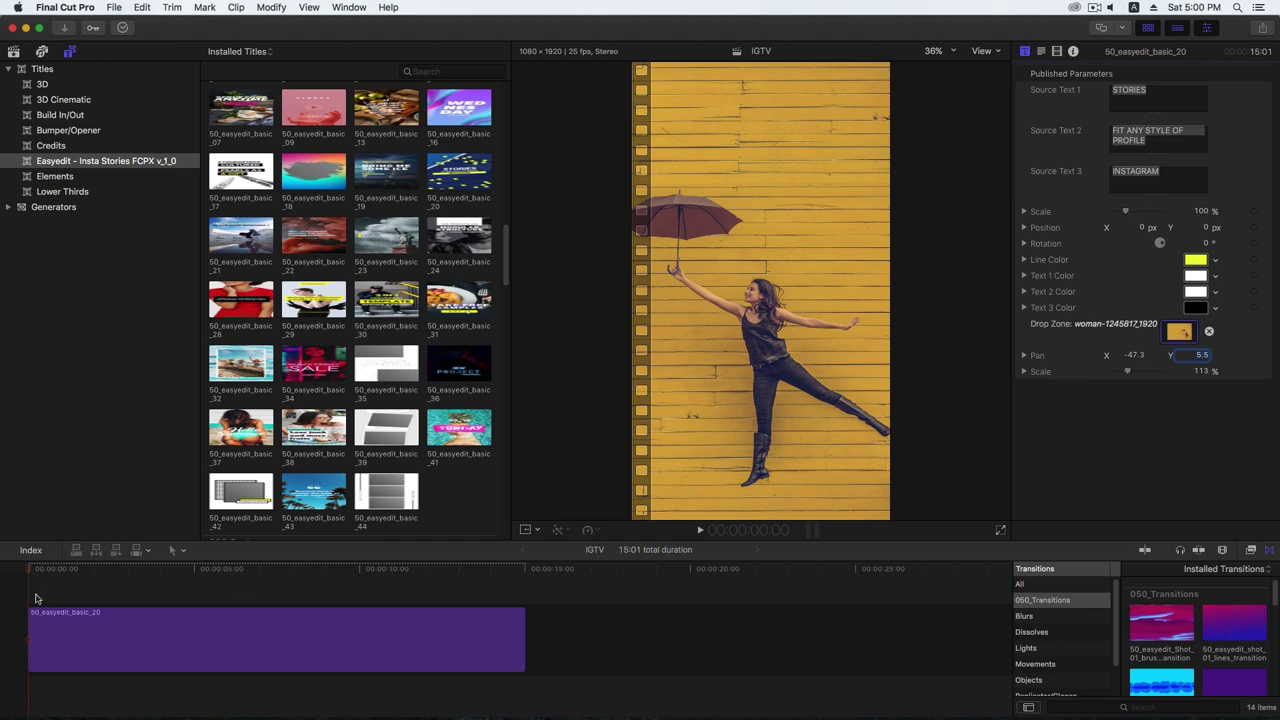
{"action": "key", "text": "space"}
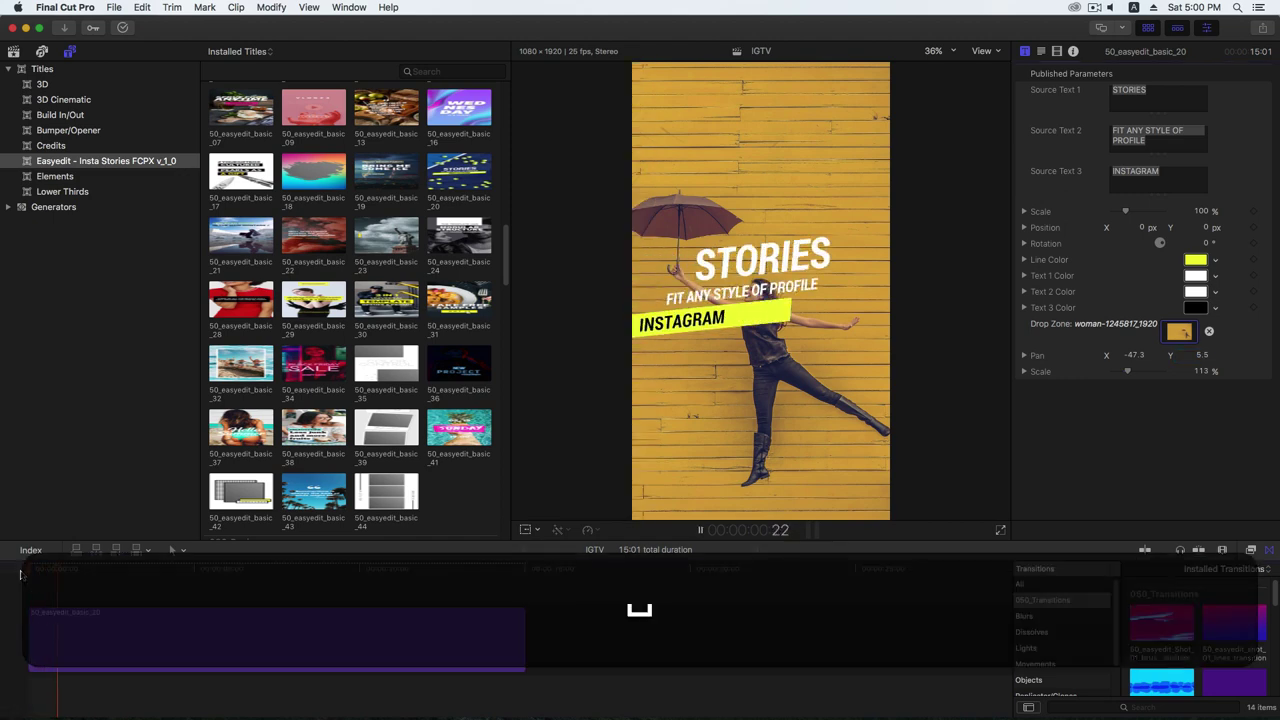